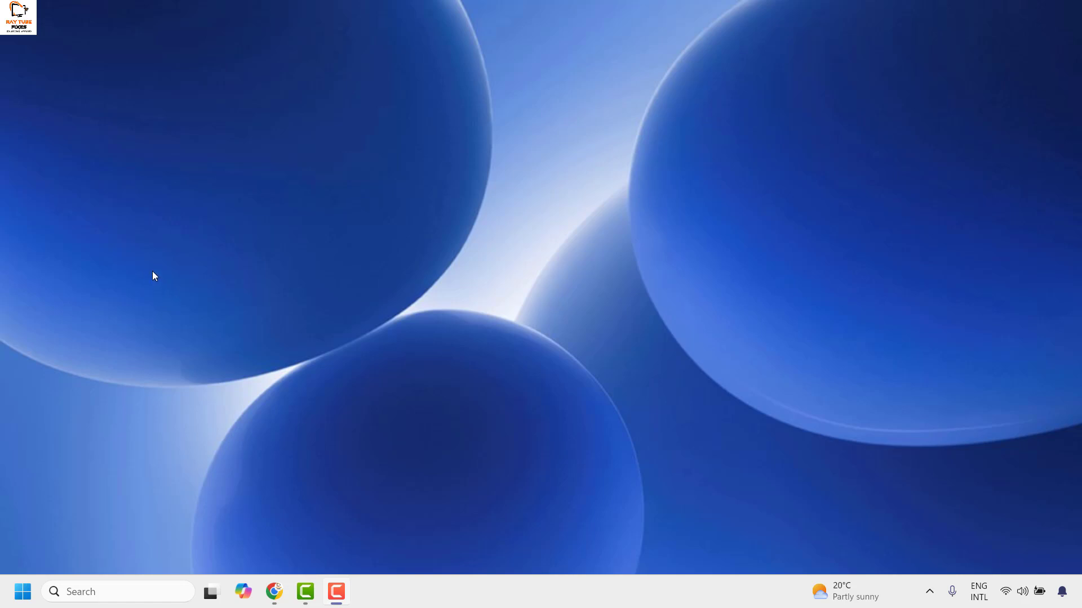
# Run services.msc from the Run dialog to open the Services console
pyautogui.rightClick(22, 596)
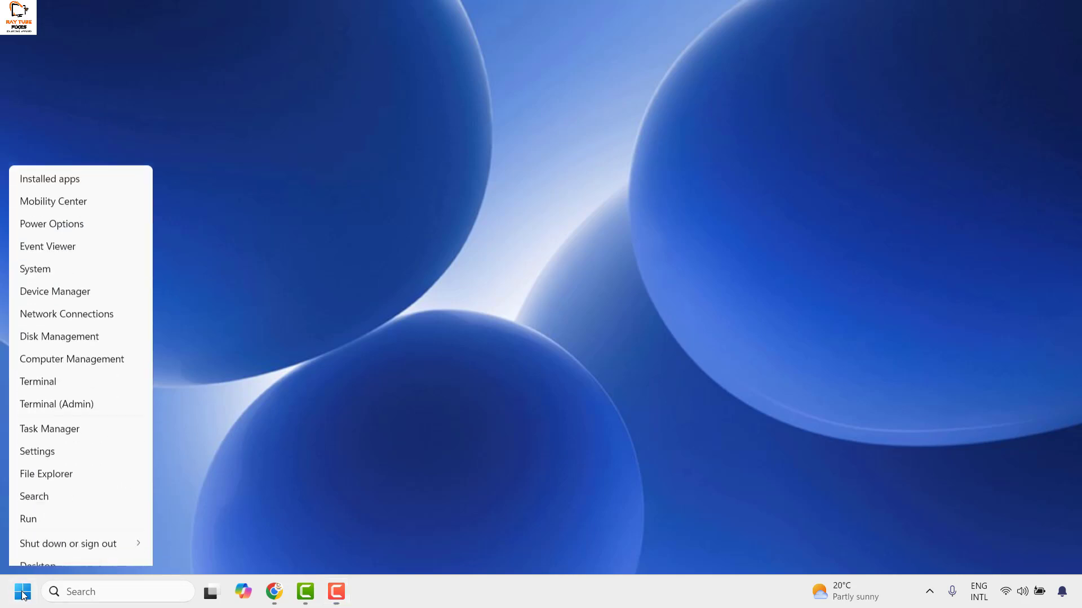
pyautogui.click(47, 508)
pyautogui.write('serv')
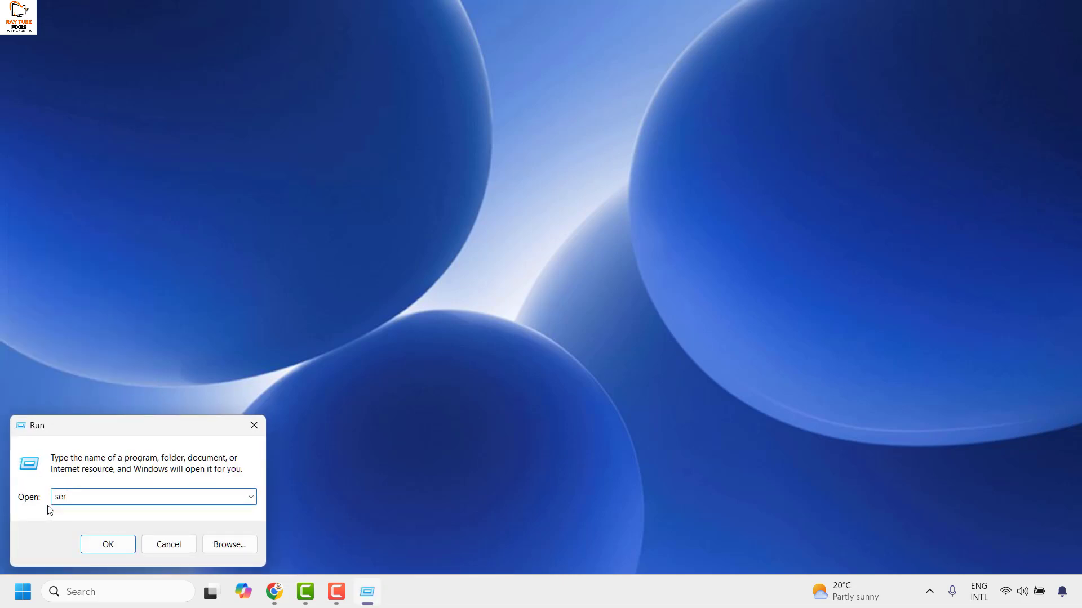
pyautogui.write('ices.msc')
pyautogui.press('Return')
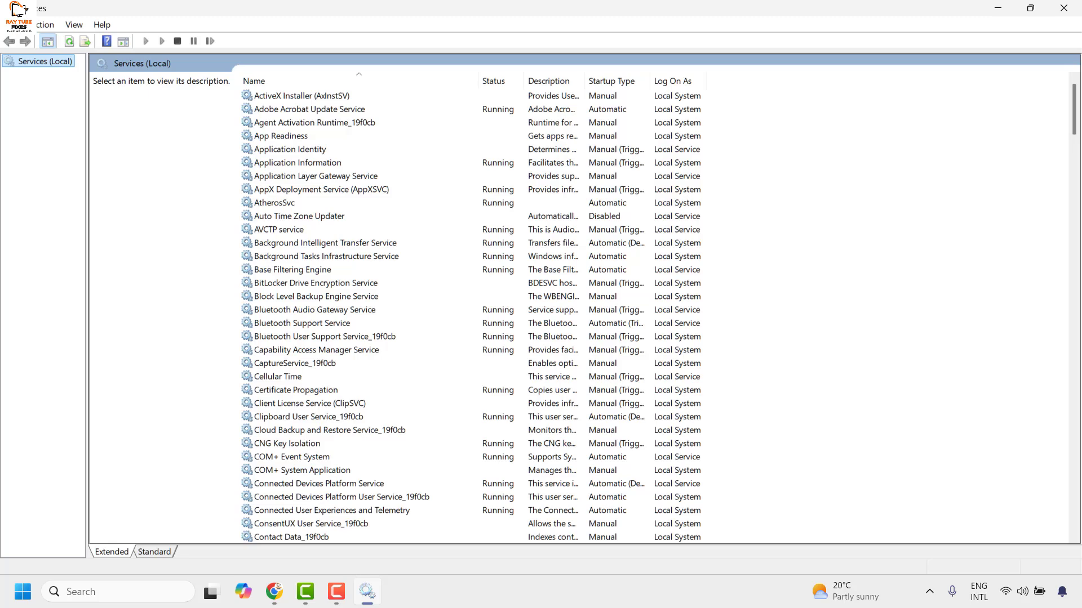
# Confirm WLAN AutoConfig keeps Automatic startup in its properties and close them
pyautogui.click(314, 379)
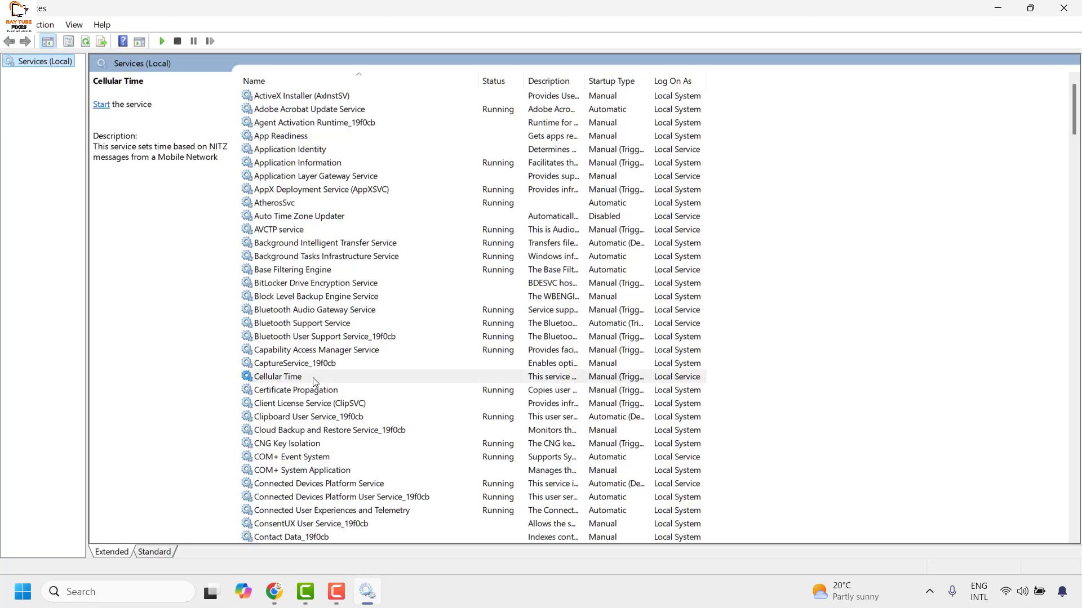
pyautogui.write('wlan')
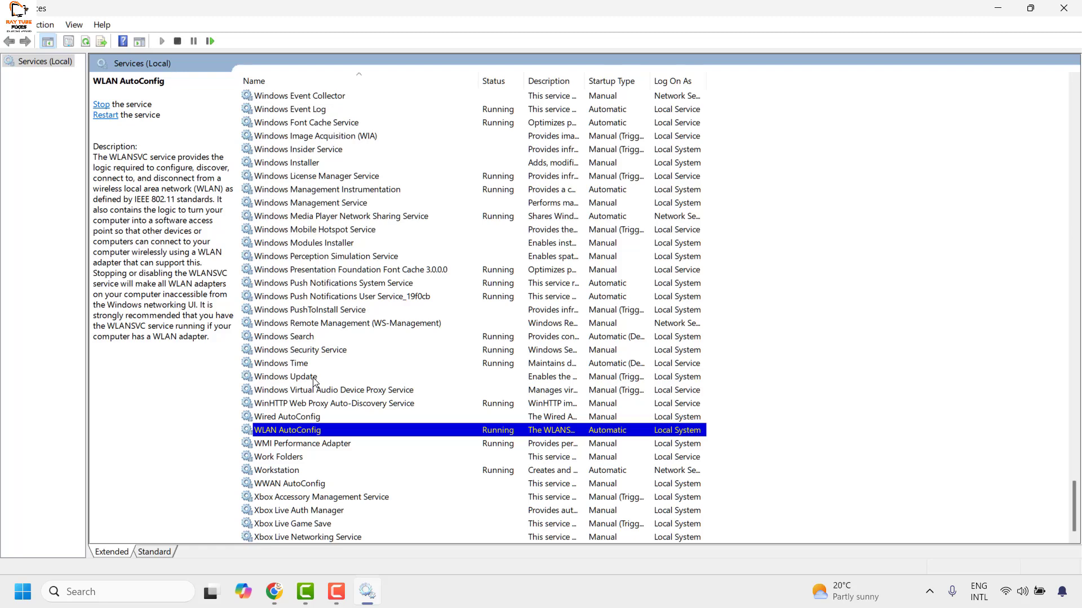
pyautogui.rightClick(305, 431)
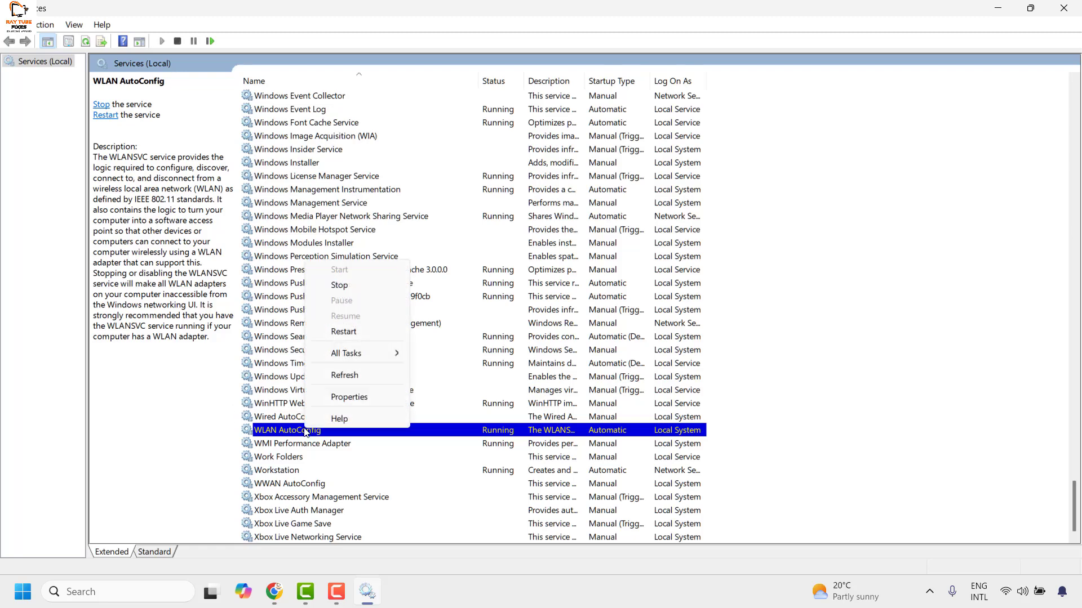
pyautogui.click(373, 399)
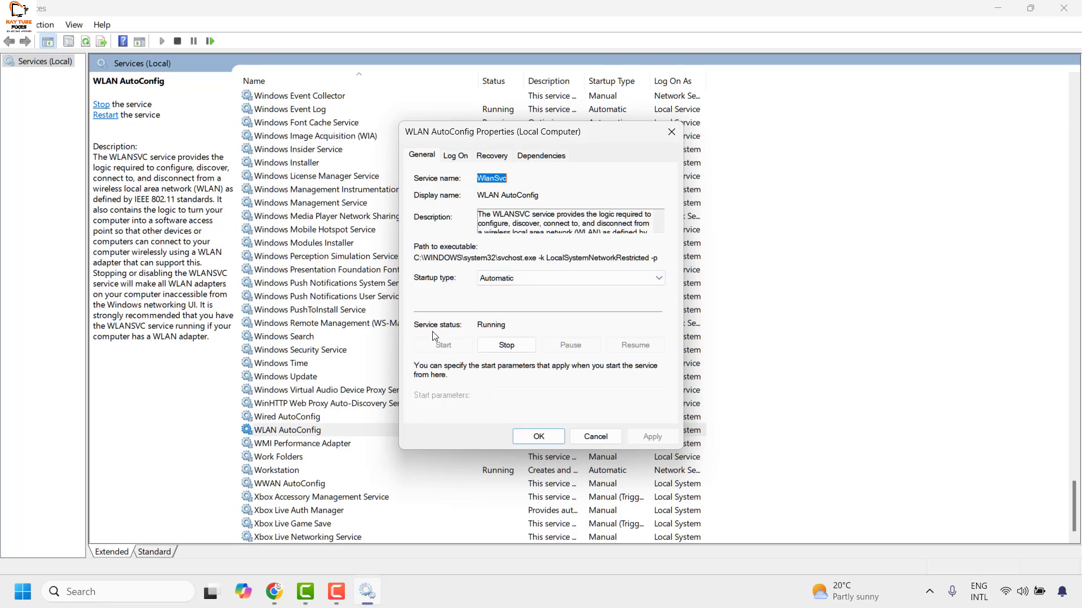
pyautogui.click(501, 278)
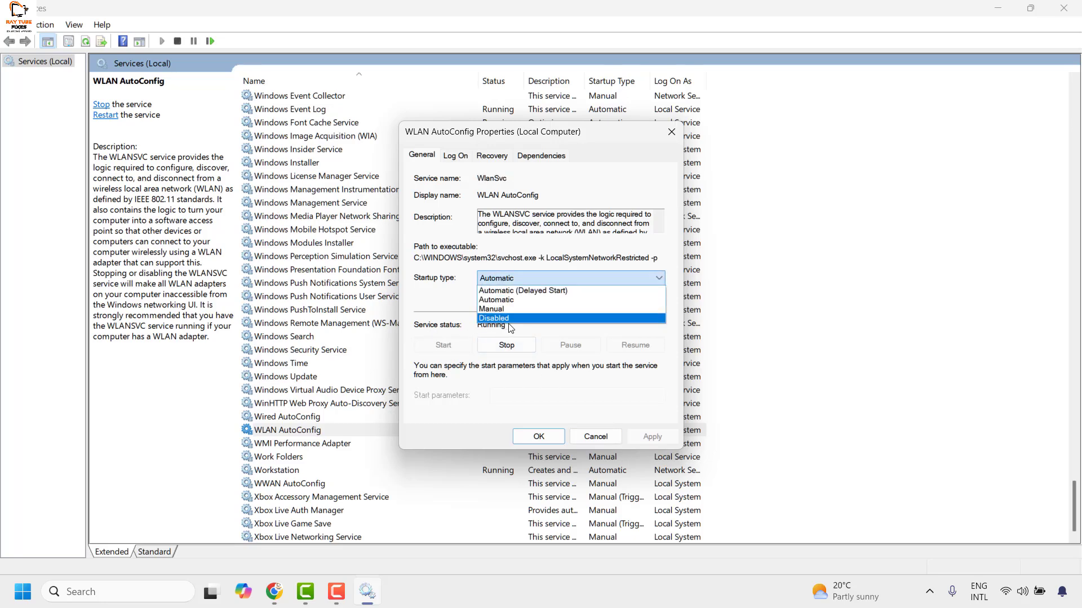
pyautogui.click(512, 300)
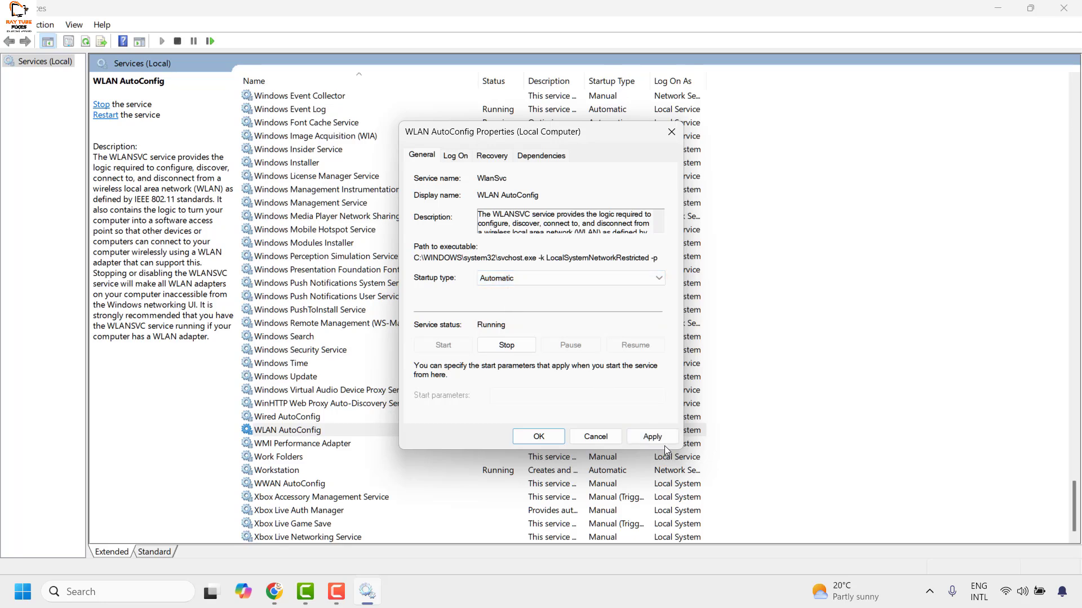
pyautogui.click(539, 437)
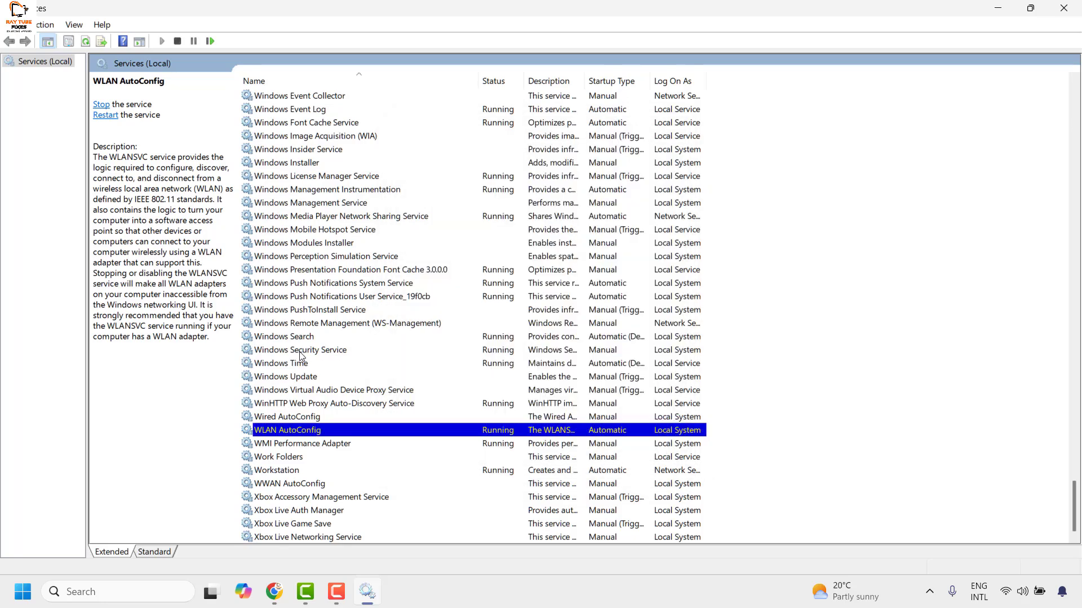
# Change the Network Connections service startup type from Manual to Automatic
pyautogui.click(306, 379)
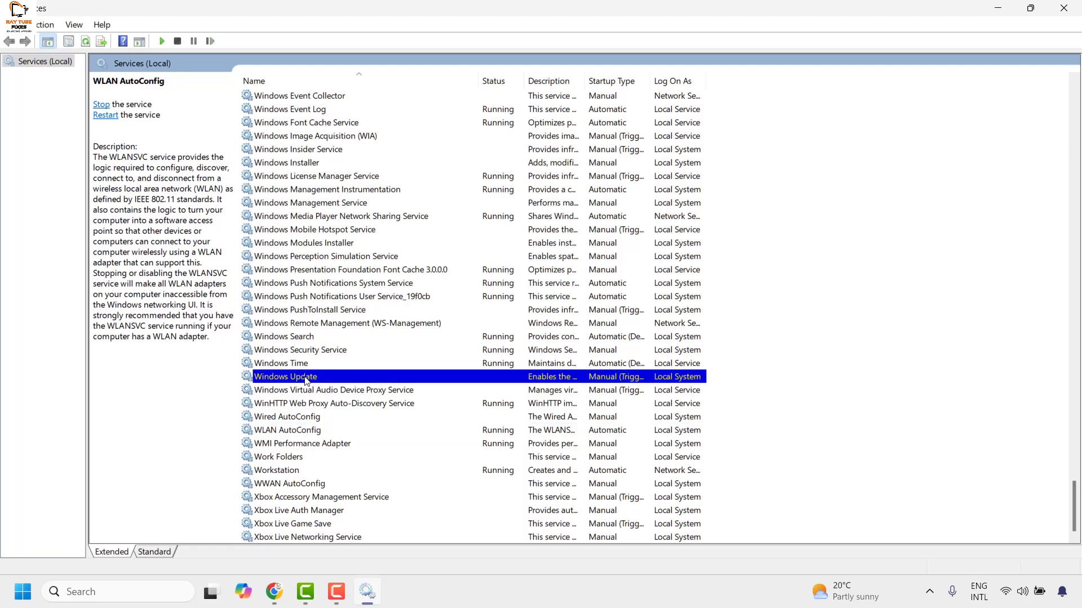
pyautogui.write('ne')
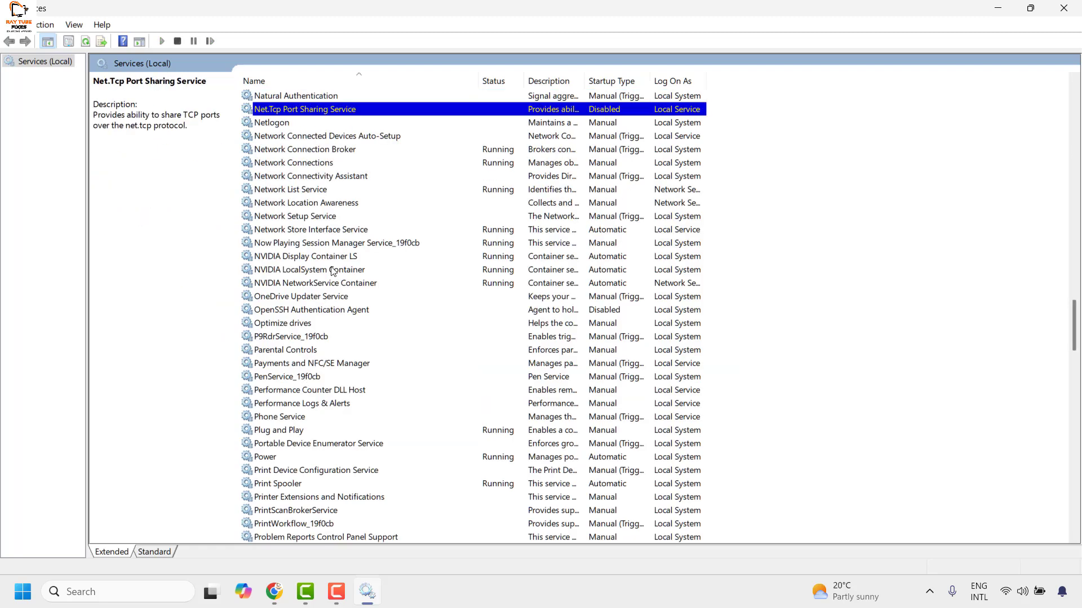
pyautogui.click(300, 164)
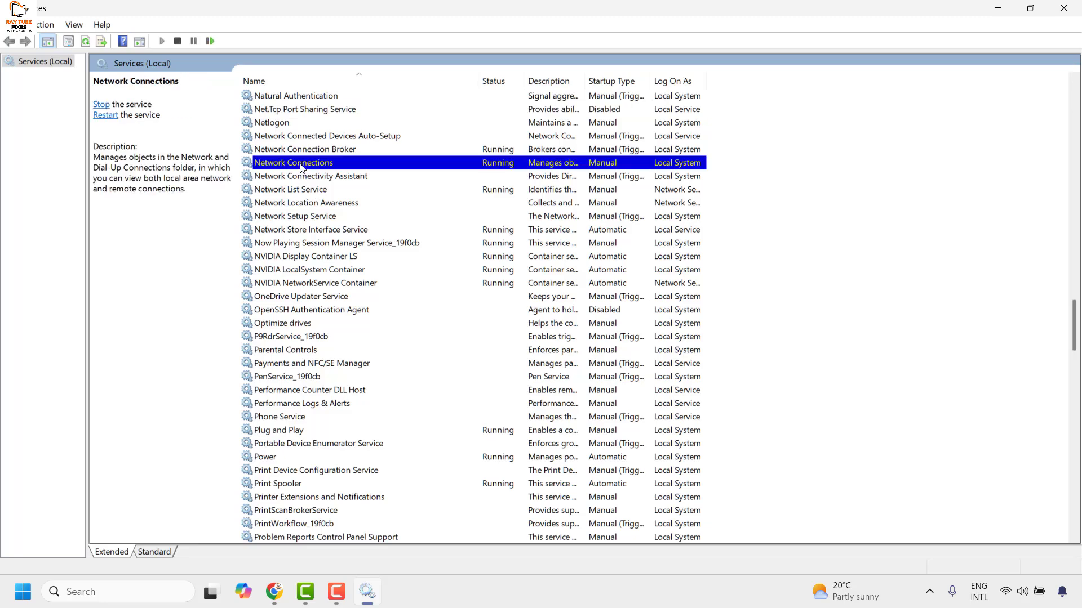
pyautogui.rightClick(297, 168)
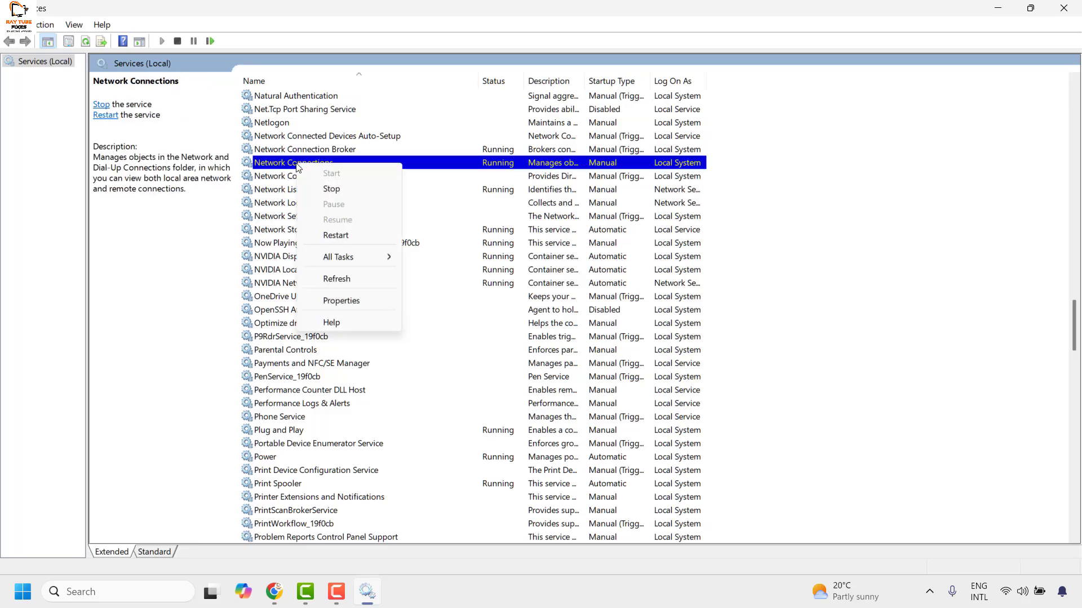
pyautogui.click(348, 300)
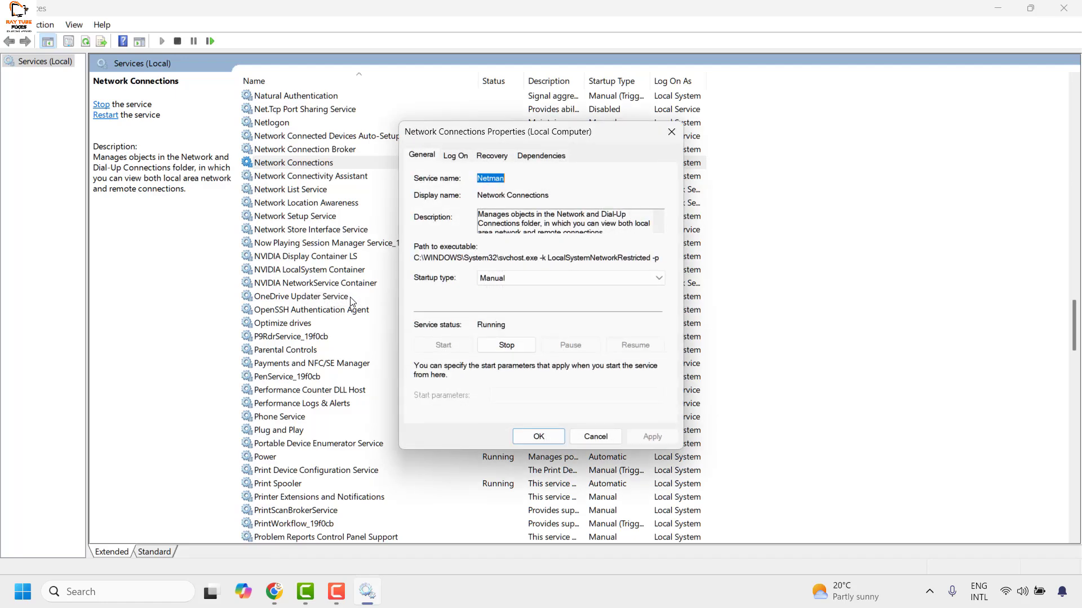
pyautogui.click(501, 278)
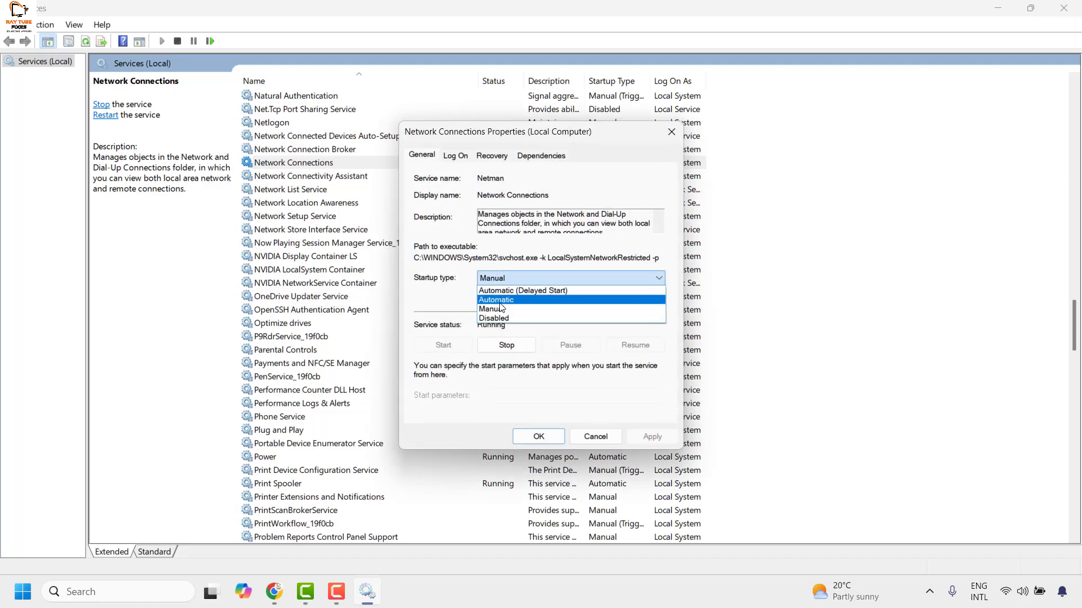
pyautogui.click(500, 303)
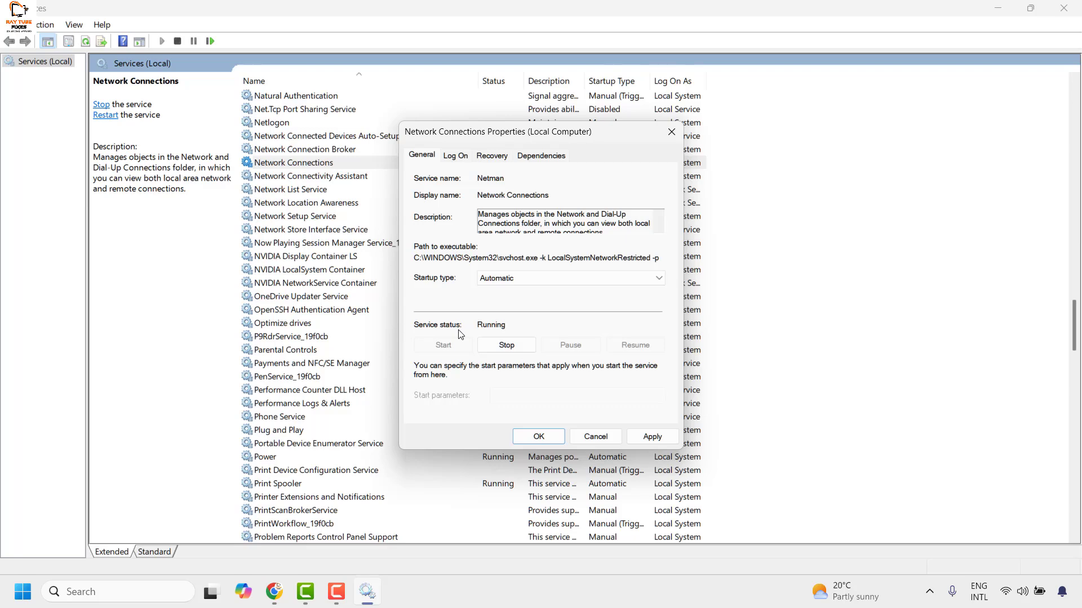
pyautogui.press('Escape')
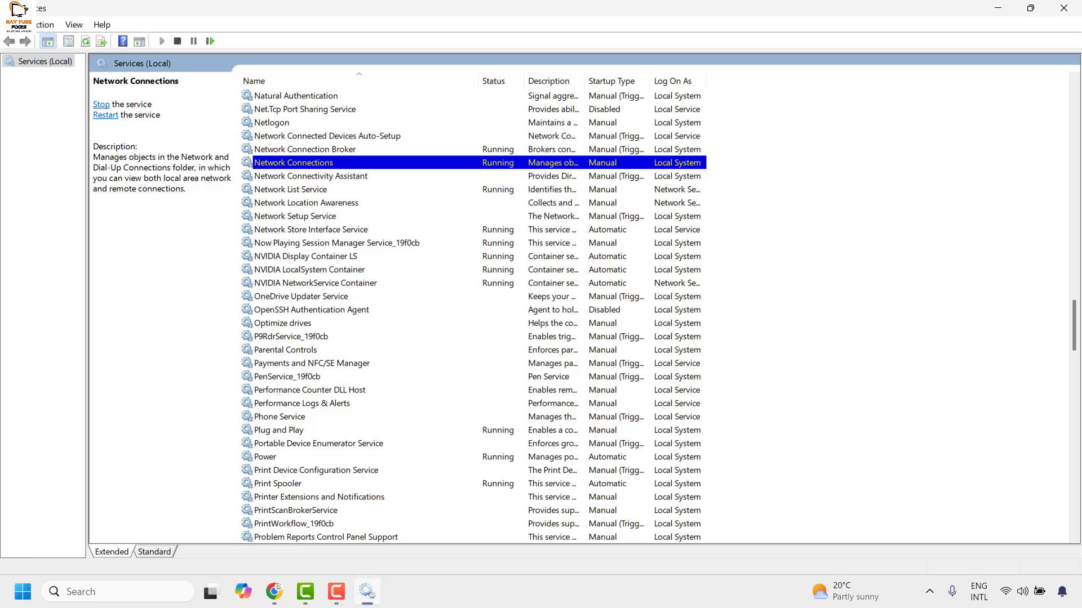
# Close Services and open Device Manager maximized
pyautogui.click(1064, 8)
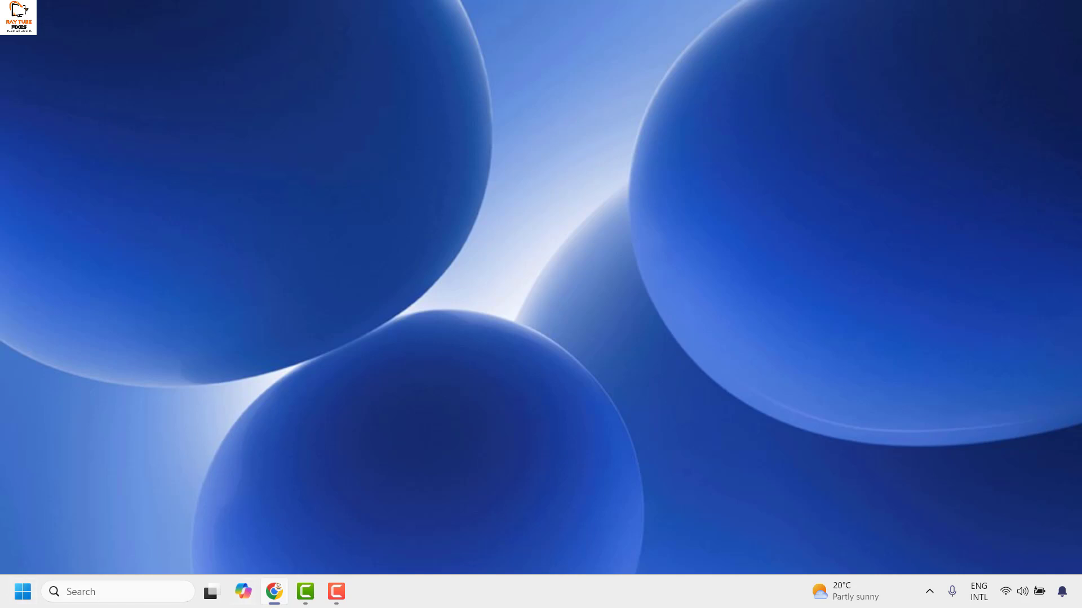
pyautogui.rightClick(25, 597)
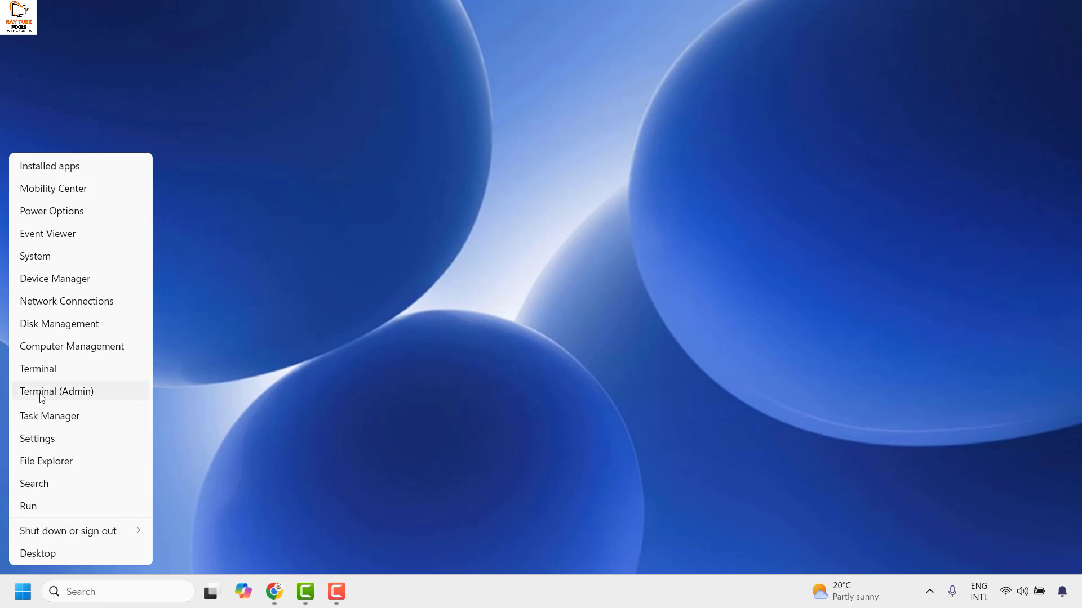
pyautogui.click(66, 276)
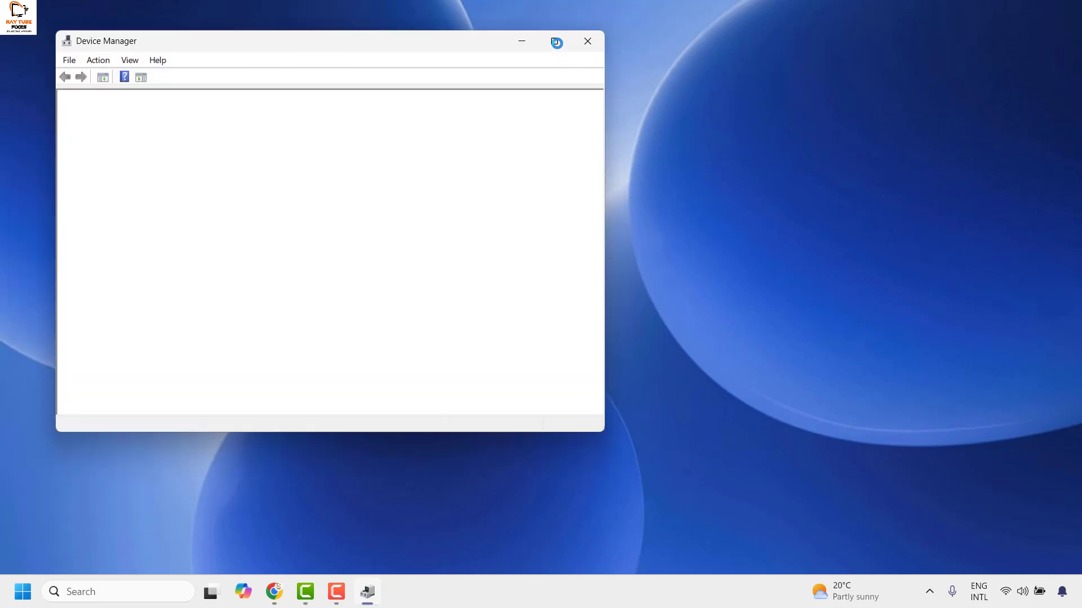
pyautogui.click(556, 42)
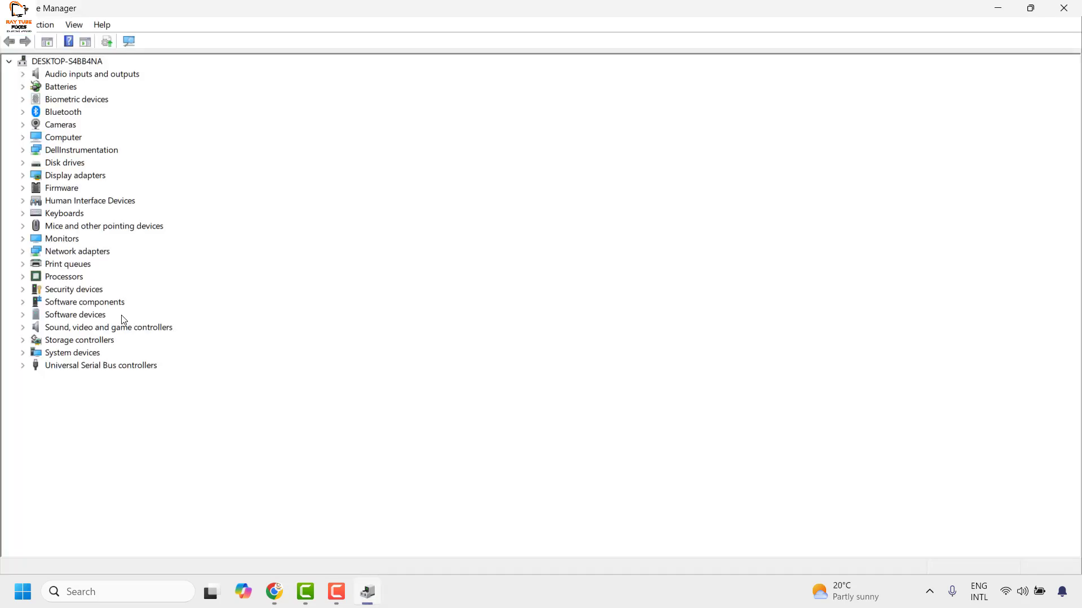
# Rescan Network adapters for hardware changes and bring up the Qualcomm QCA9377 adapter's actions
pyautogui.click(23, 252)
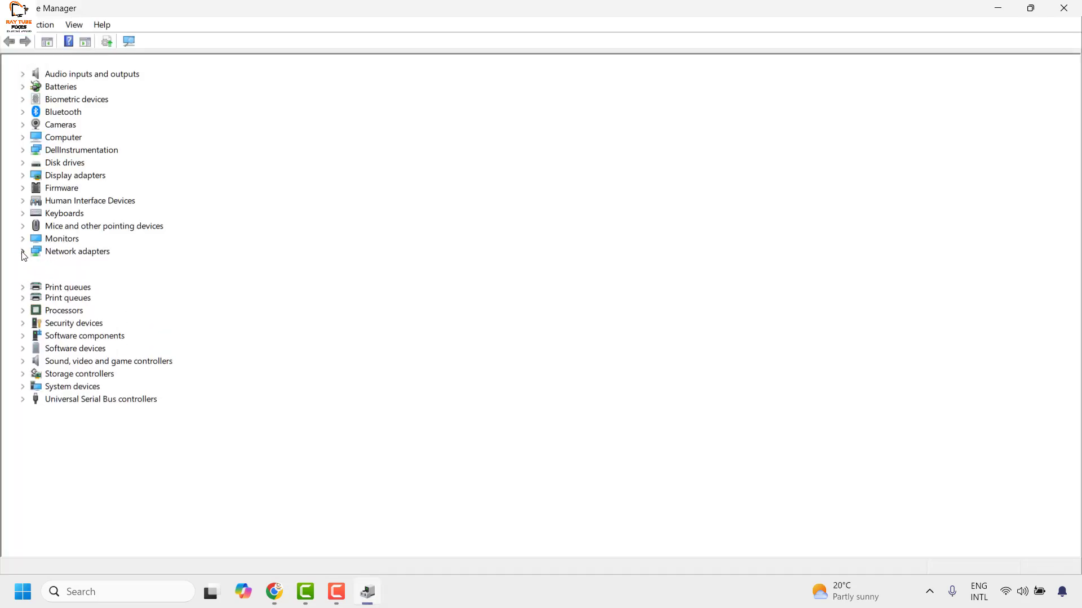
pyautogui.rightClick(79, 251)
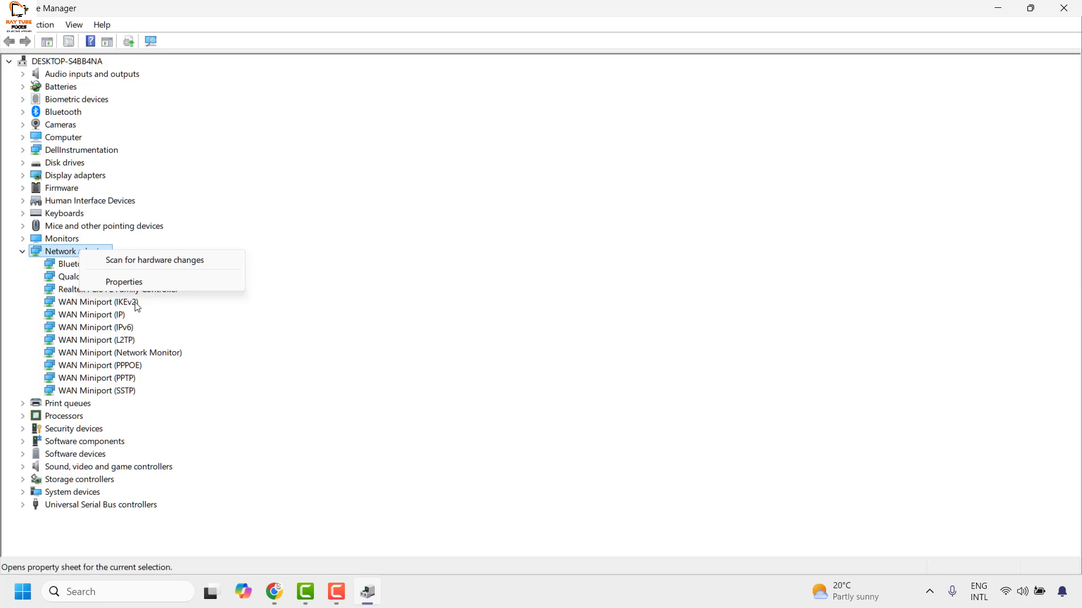
pyautogui.click(151, 262)
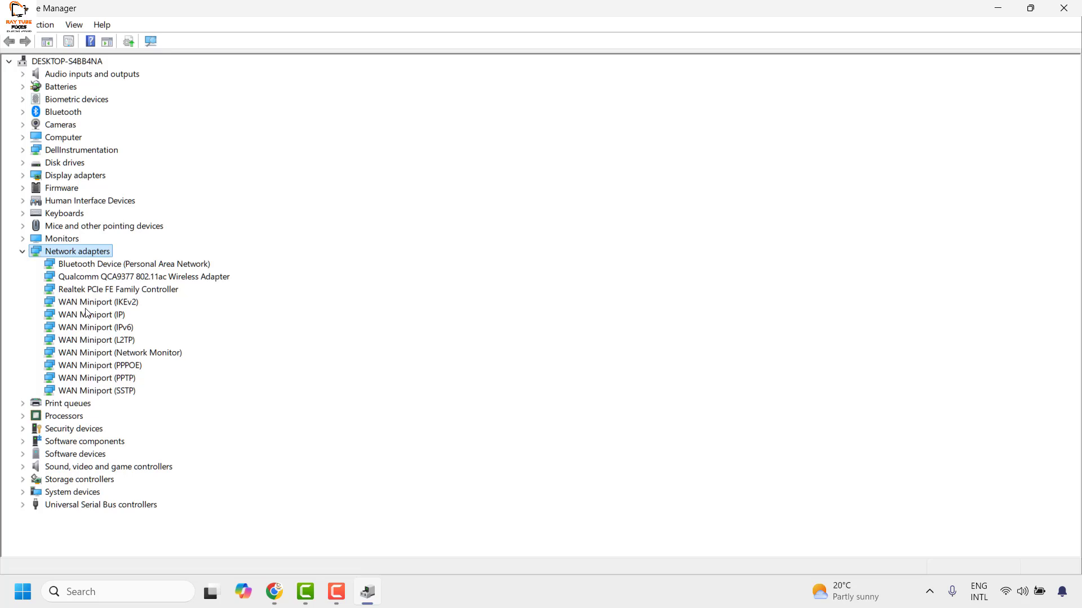
pyautogui.click(98, 265)
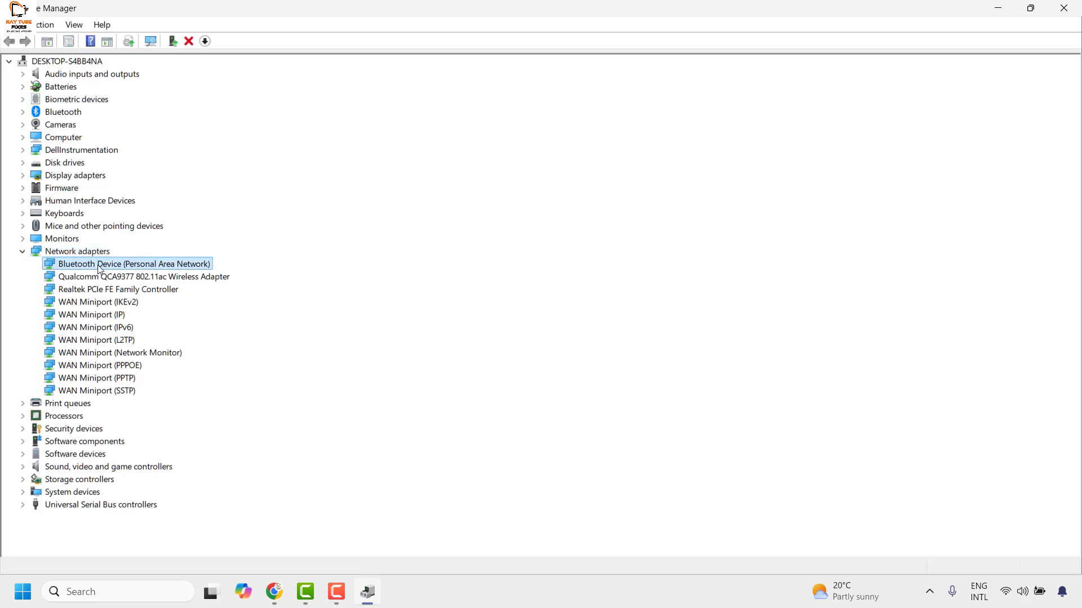
pyautogui.click(93, 282)
pyautogui.rightClick(93, 281)
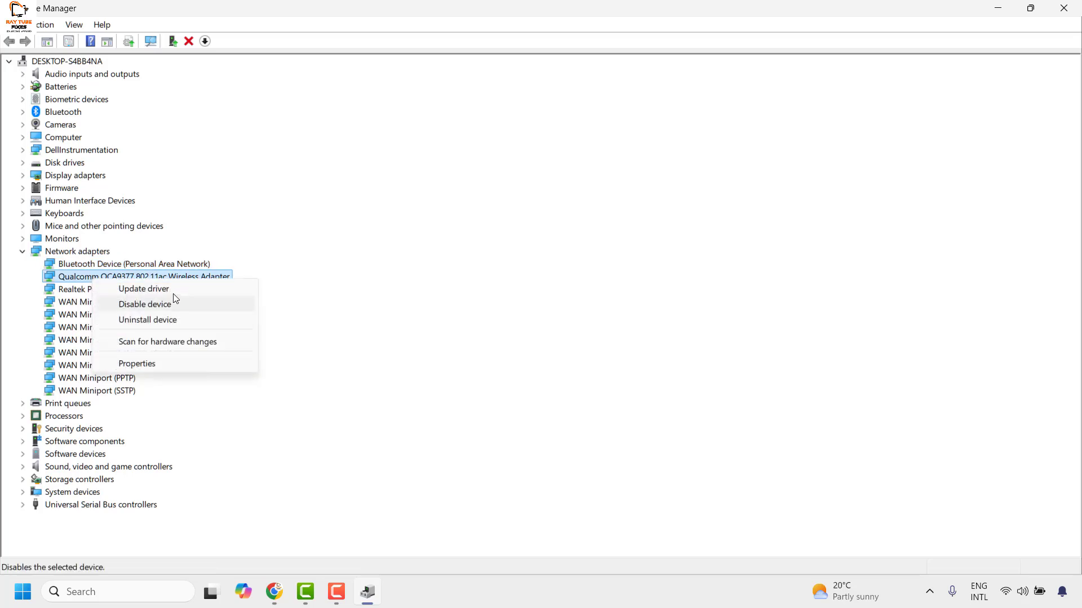
# Search automatically for a Qualcomm QCA9377 driver, dismiss the 'best drivers installed' result, close Device Manager
pyautogui.click(157, 288)
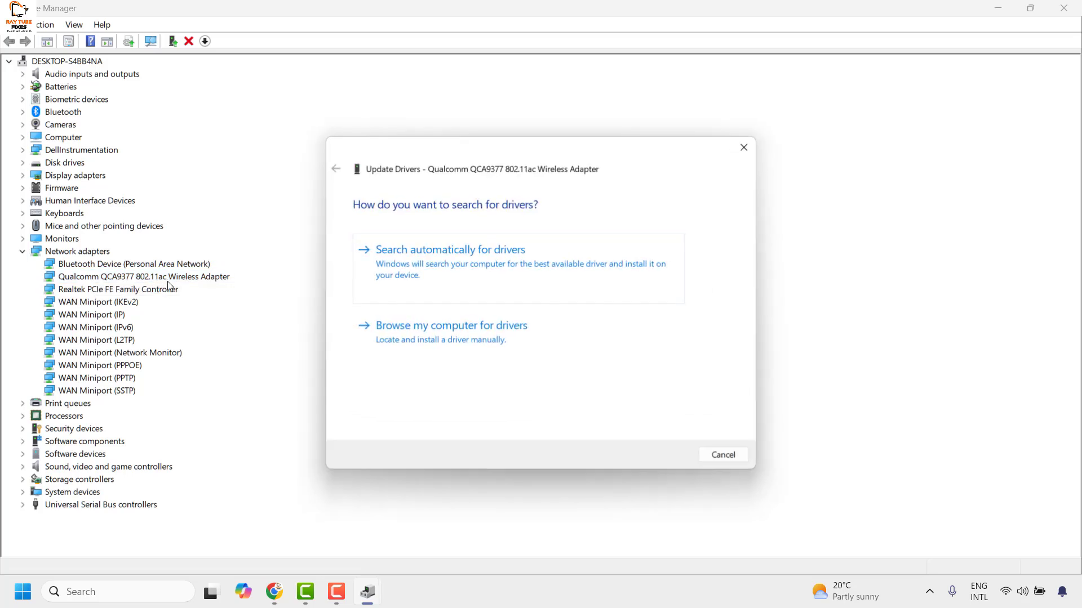
pyautogui.click(455, 269)
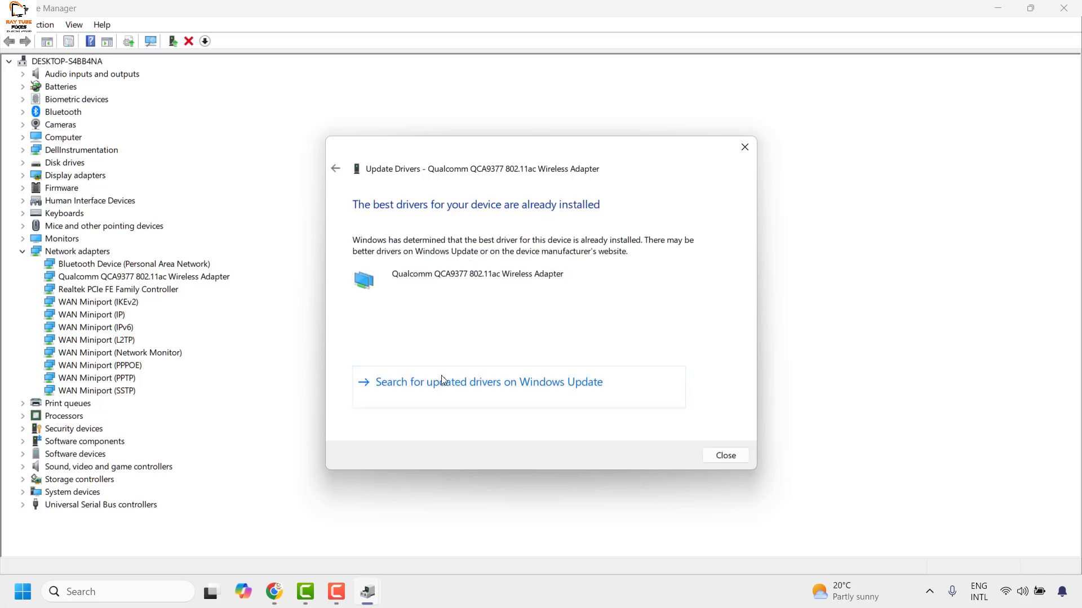
pyautogui.click(726, 454)
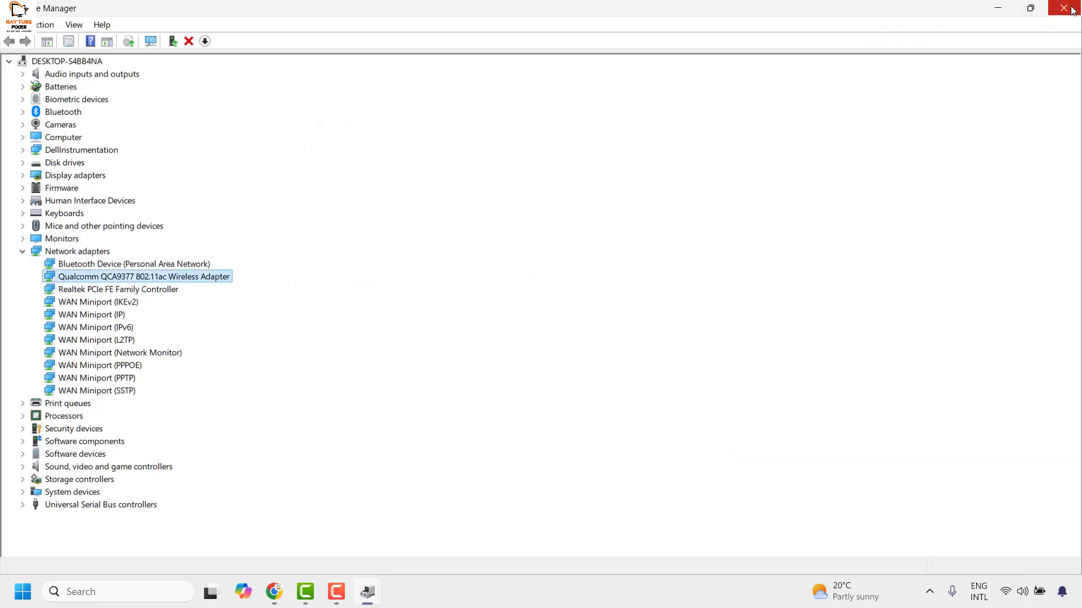
pyautogui.hotkey('alt', 'F4')
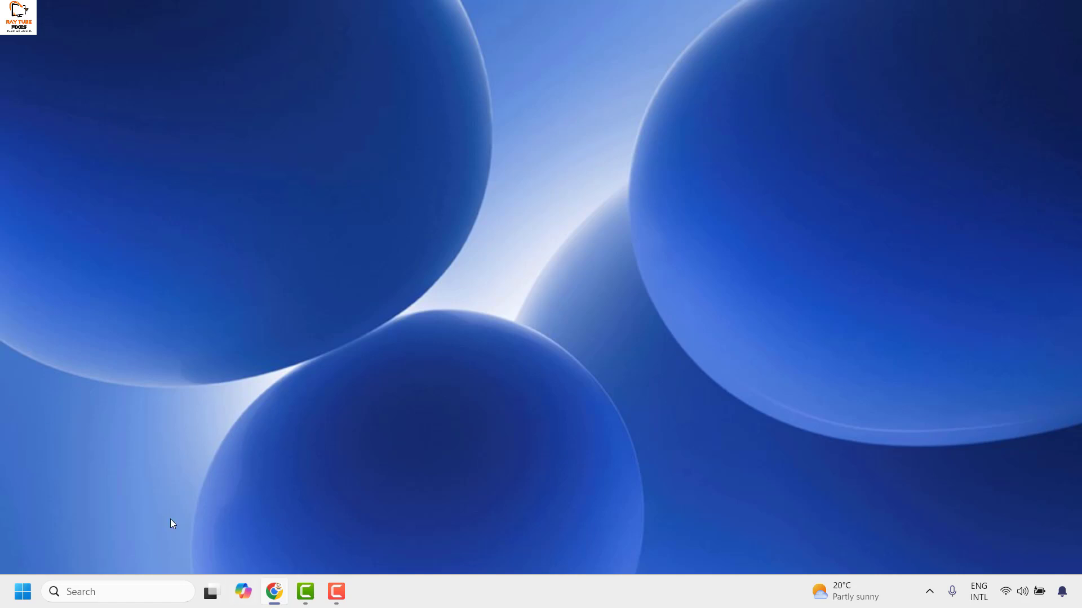
# Reopen Services with services.msc and select Background Intelligent Transfer Service
pyautogui.rightClick(24, 595)
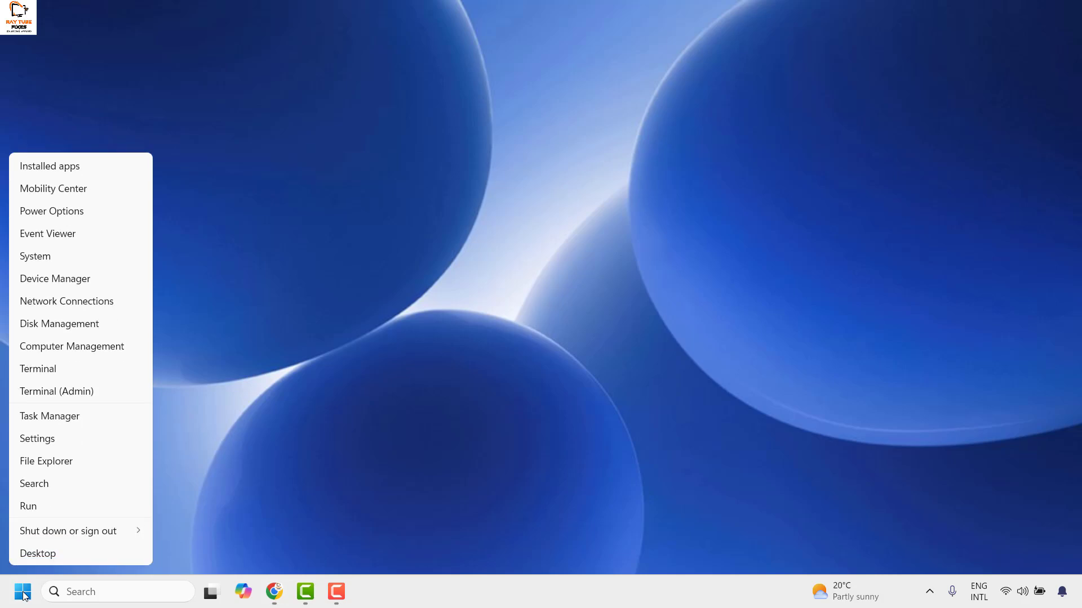
pyautogui.click(36, 510)
pyautogui.write('services.msc')
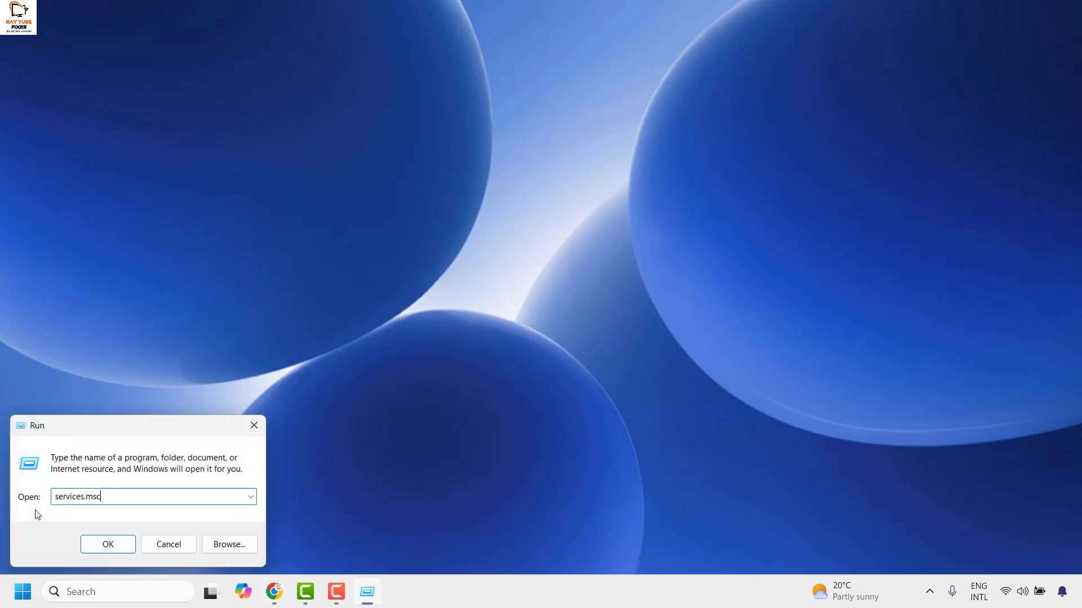
pyautogui.press('Return')
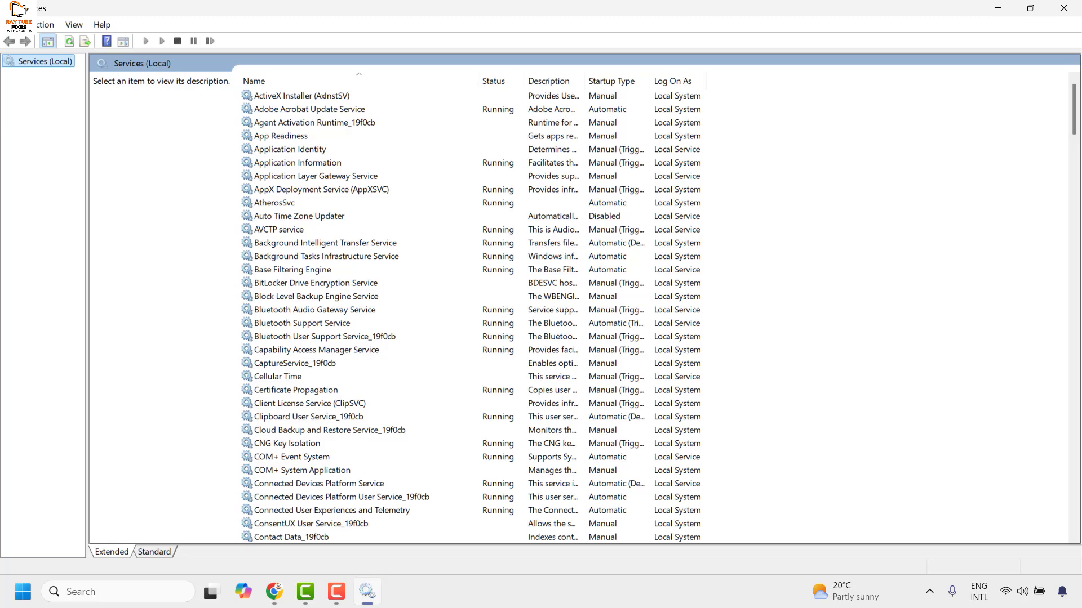
pyautogui.click(294, 243)
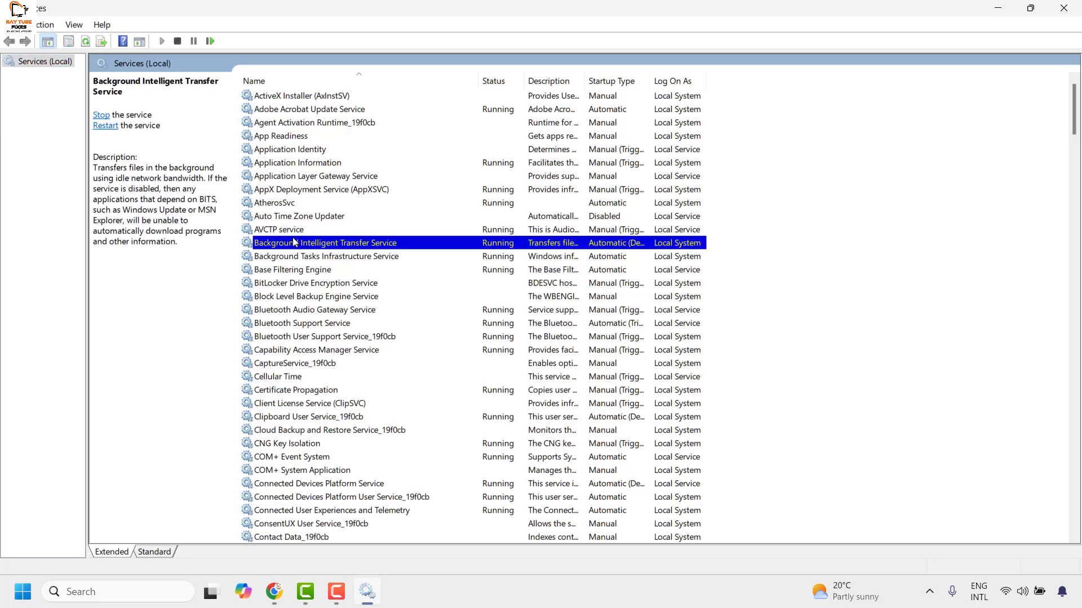
# Set TCP/IP NetBIOS Helper's startup type to Automatic
pyautogui.press('t')
pyautogui.press('t')
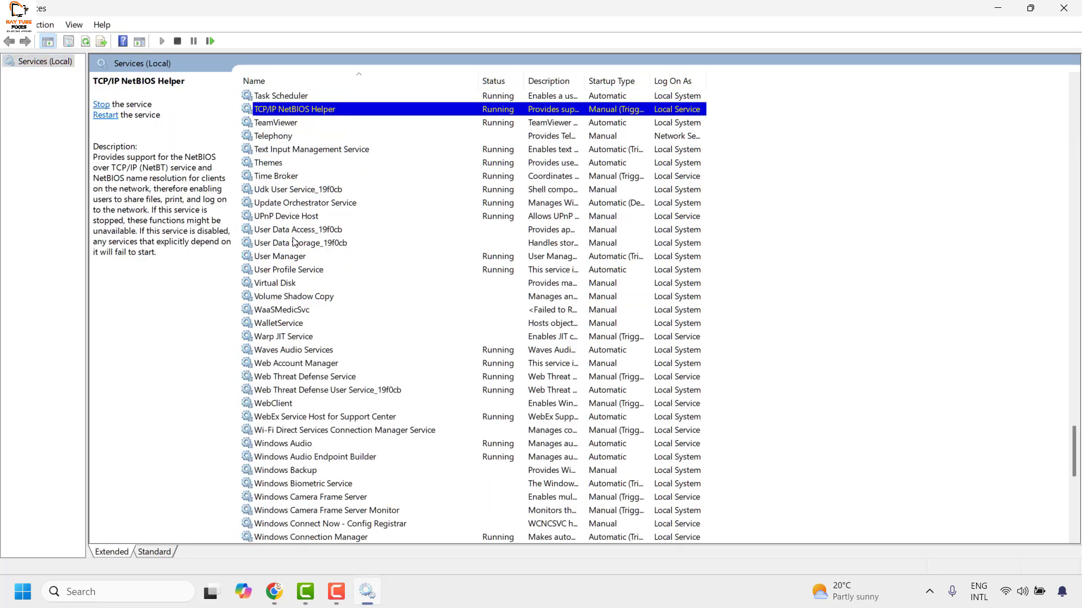
pyautogui.rightClick(314, 113)
pyautogui.click(372, 245)
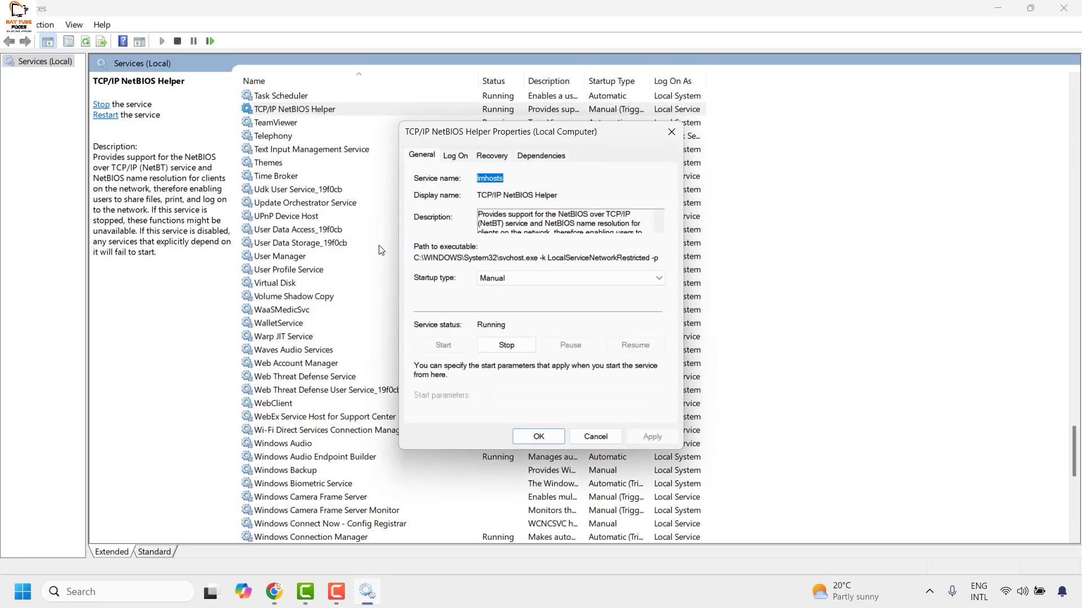
pyautogui.click(505, 280)
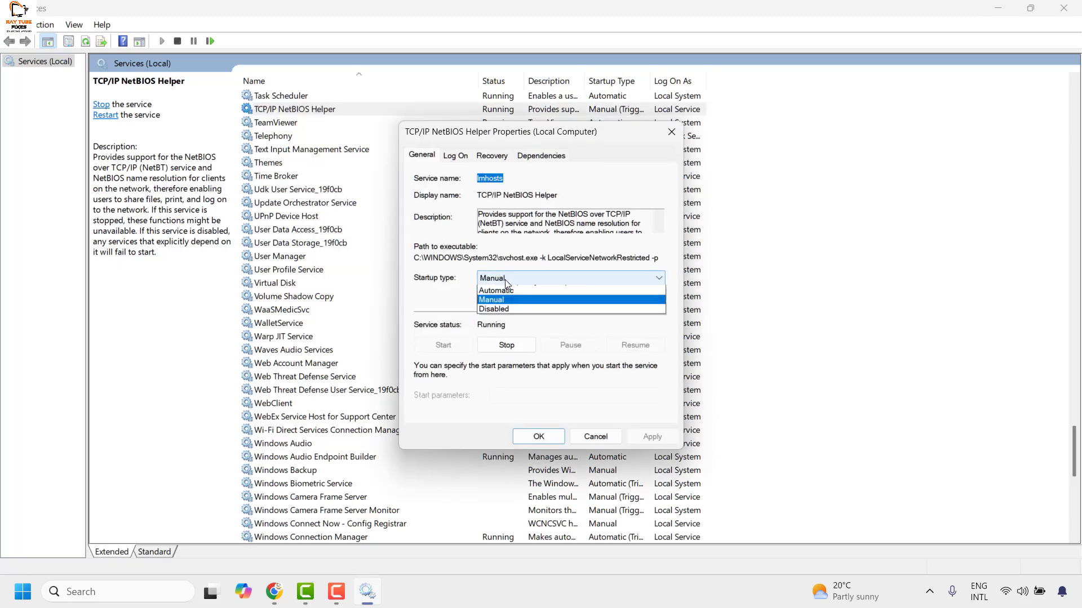
pyautogui.click(502, 301)
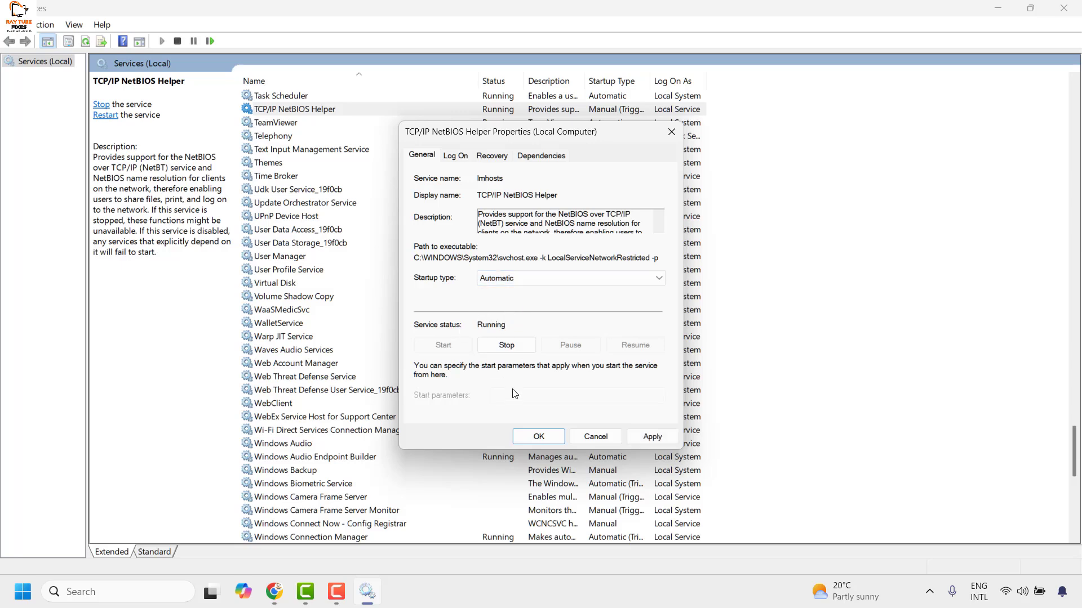
pyautogui.press('Return')
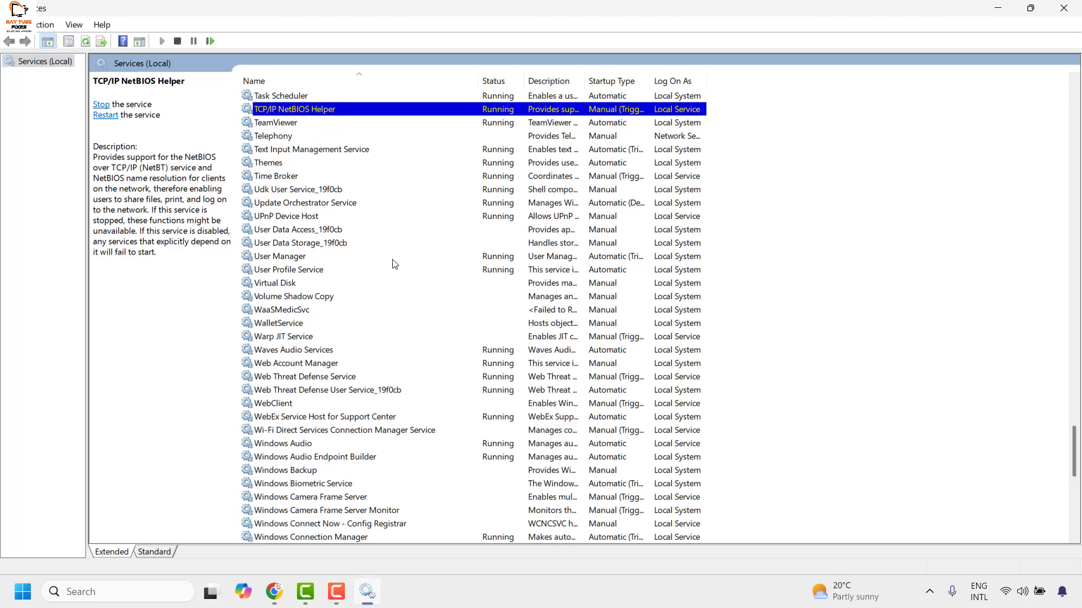
# Confirm WLAN AutoConfig stays Automatic, then check DHCP Client's status
pyautogui.click(296, 217)
pyautogui.write('wir')
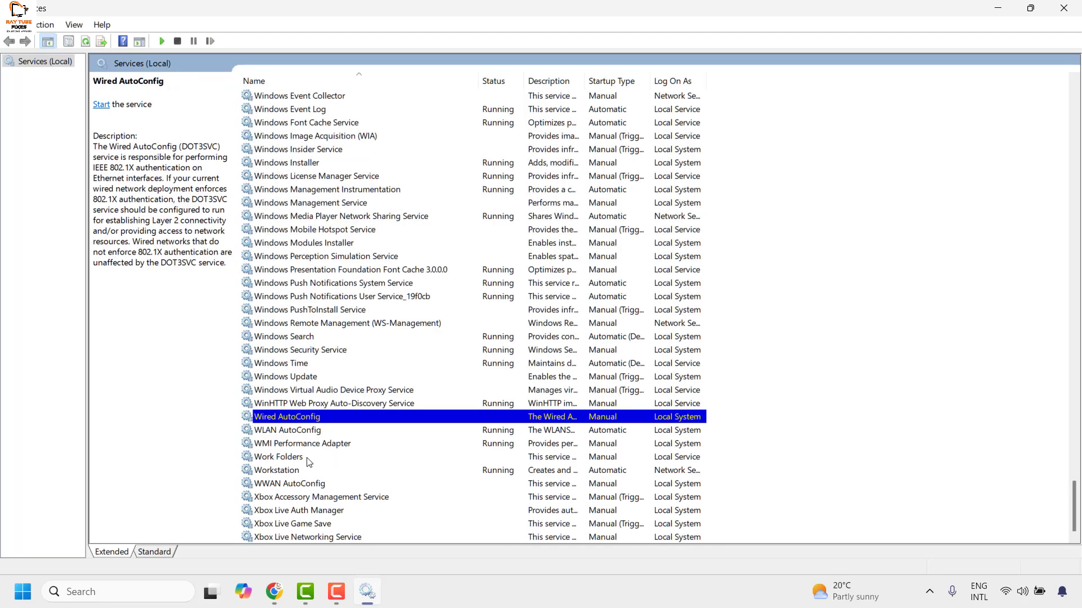
pyautogui.click(307, 437)
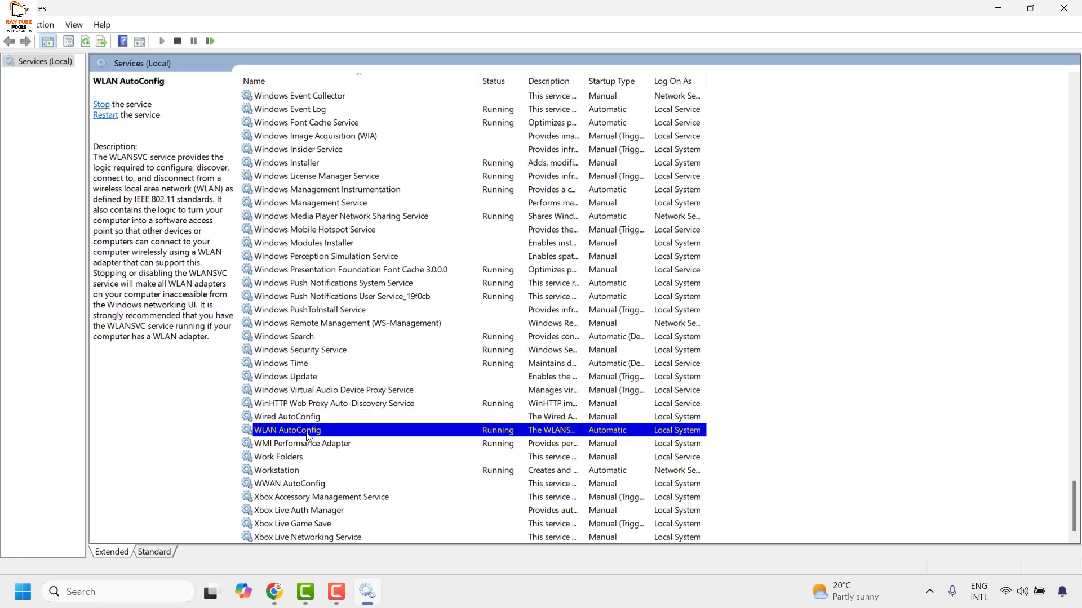
pyautogui.rightClick(307, 437)
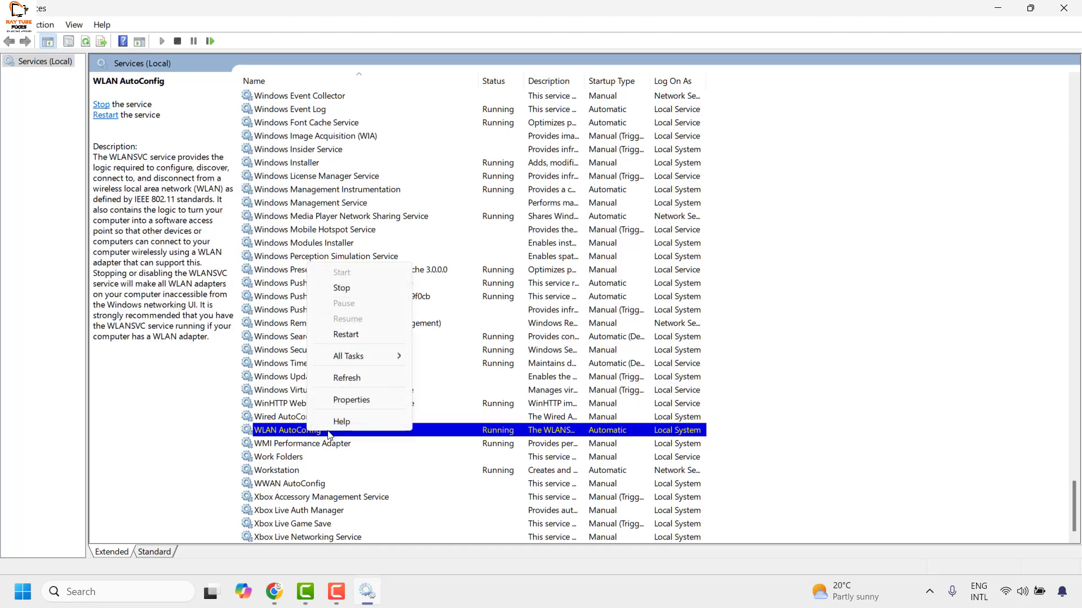
pyautogui.click(349, 399)
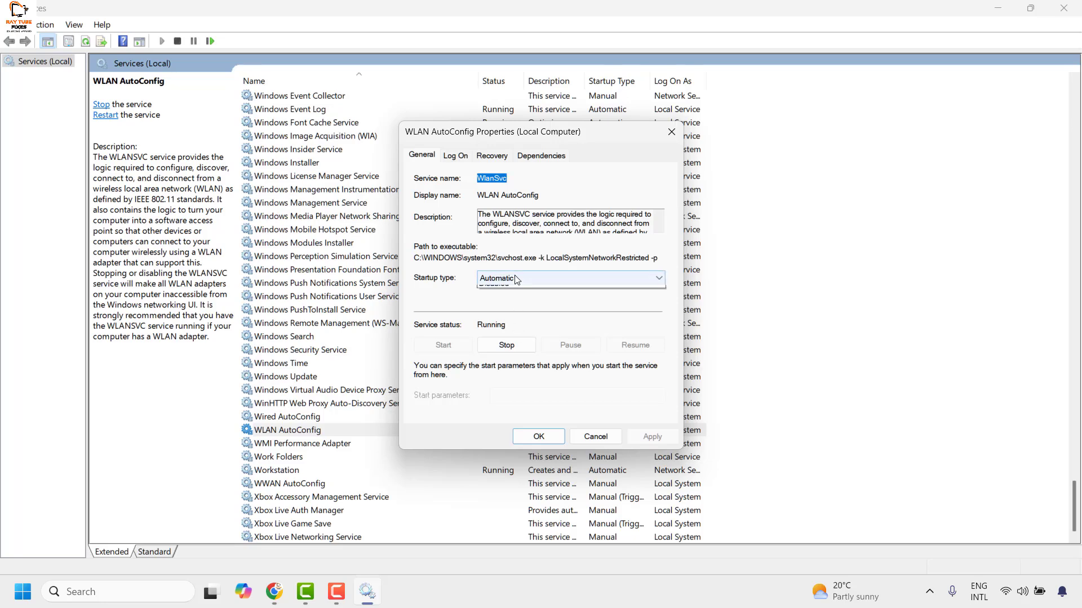
pyautogui.click(515, 280)
pyautogui.click(515, 300)
pyautogui.click(539, 437)
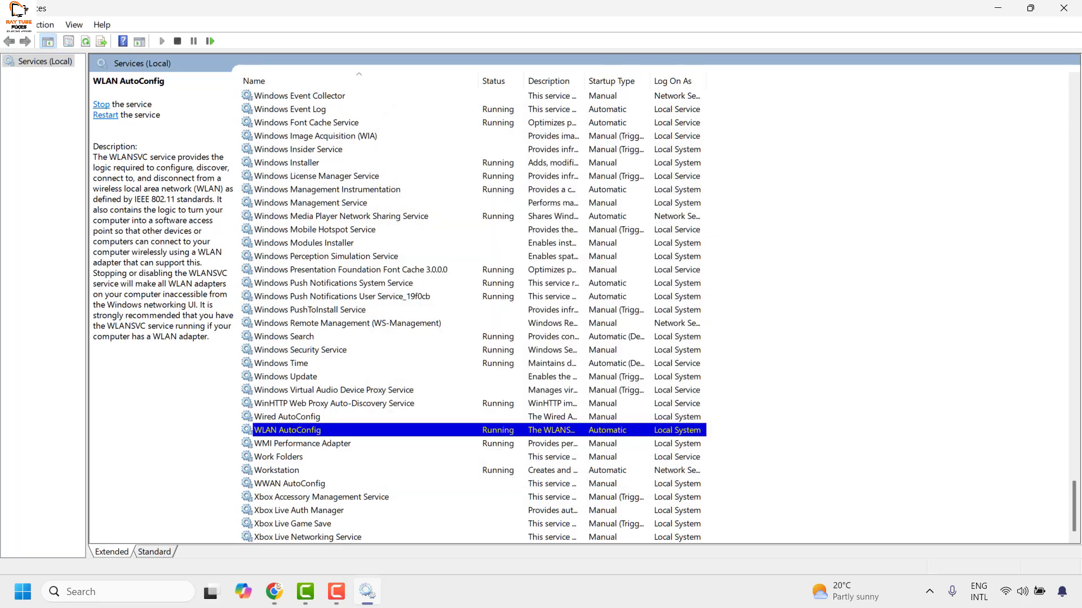
pyautogui.click(339, 350)
pyautogui.click(342, 416)
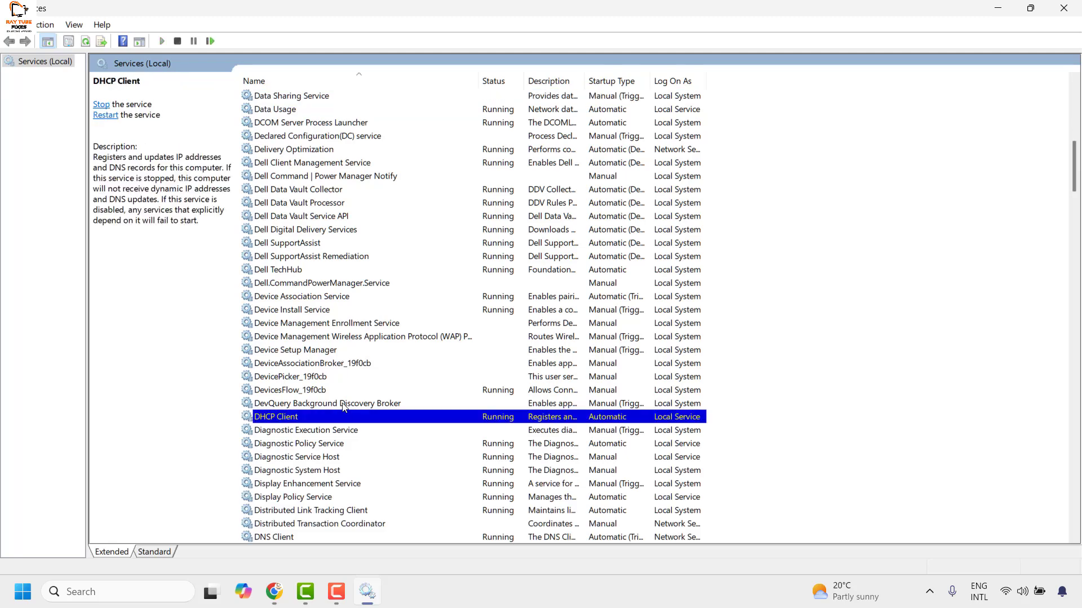
pyautogui.rightClick(312, 423)
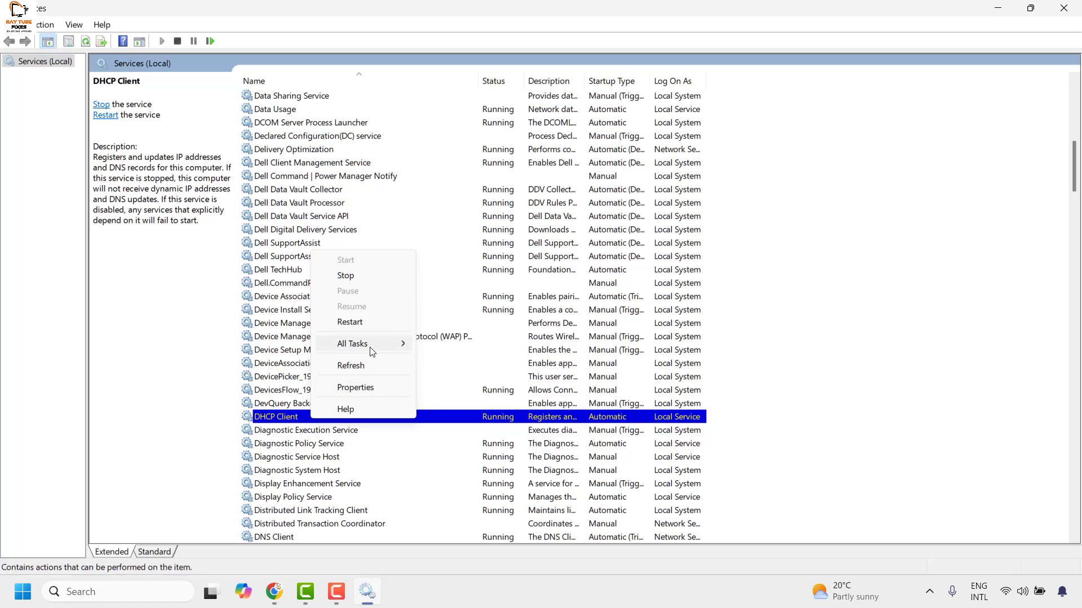
pyautogui.click(371, 387)
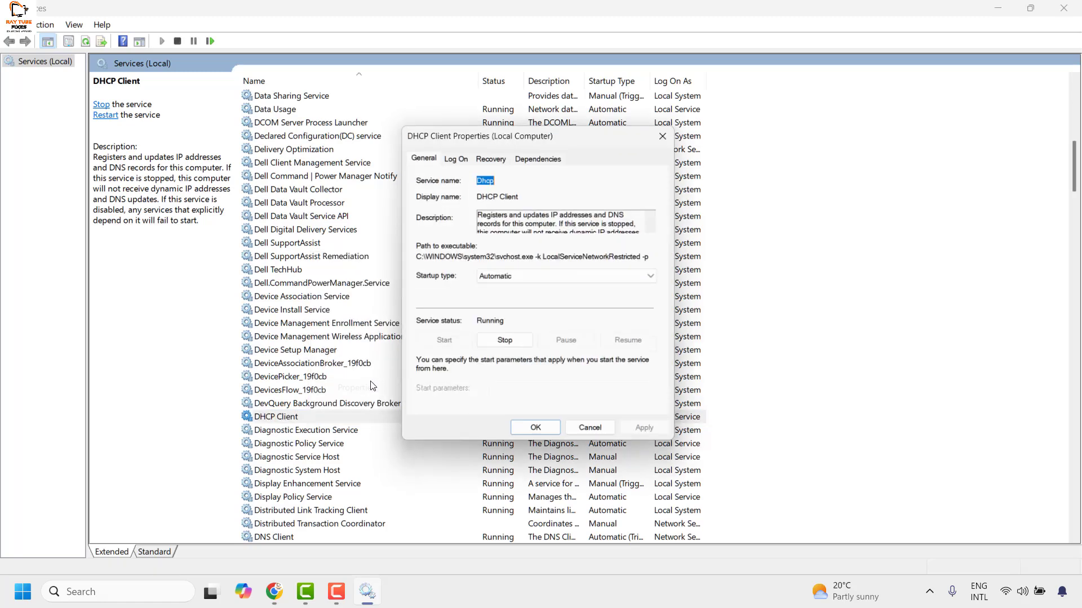
pyautogui.click(526, 276)
pyautogui.click(512, 299)
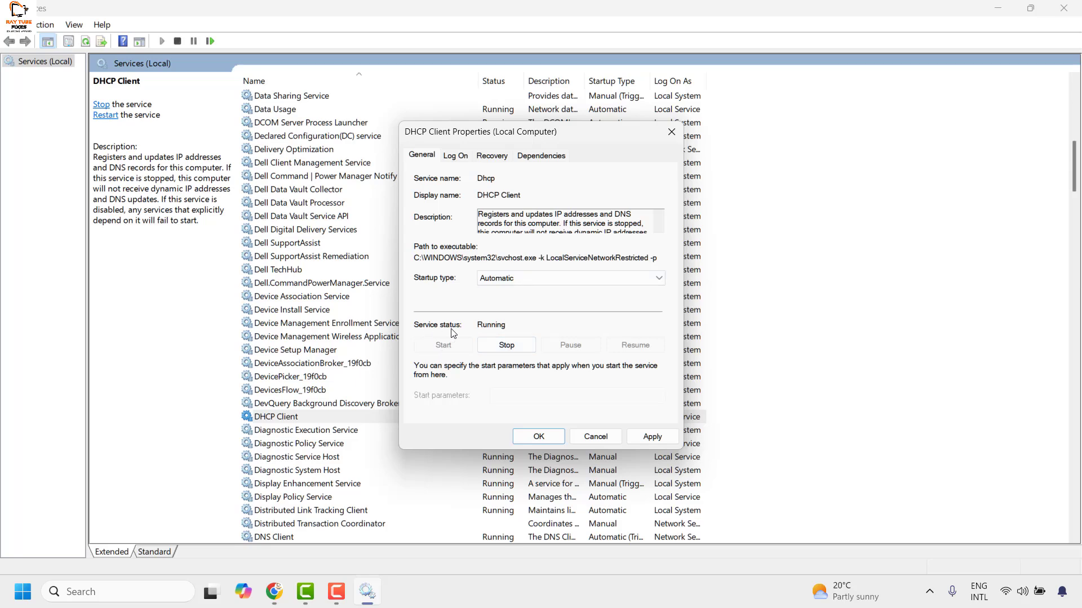
pyautogui.press('Return')
pyautogui.click(352, 444)
pyautogui.scroll(-3, 351, 447)
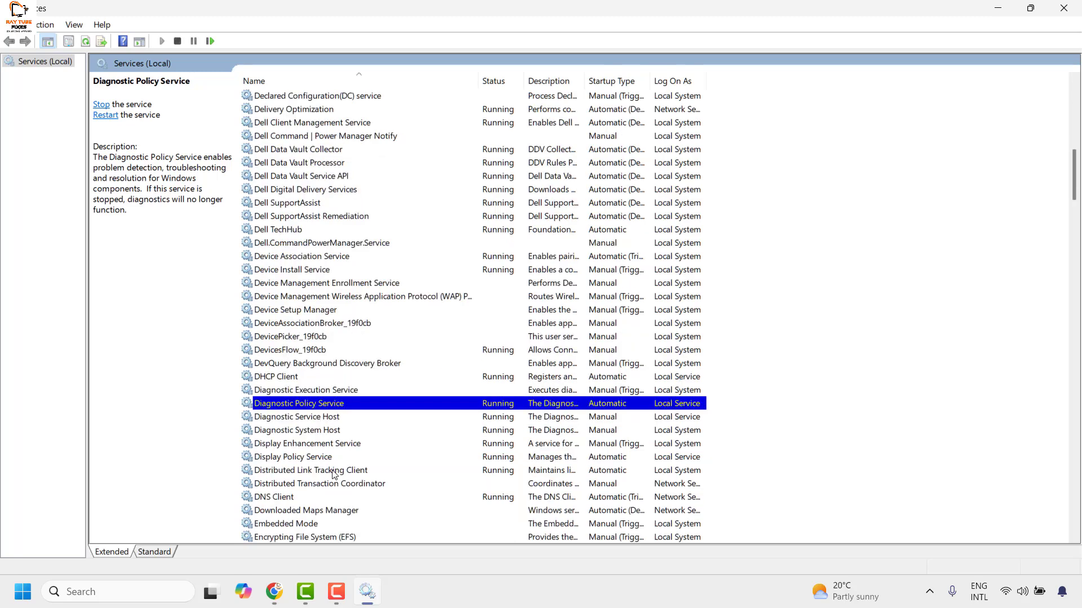
pyautogui.rightClick(286, 417)
pyautogui.click(339, 394)
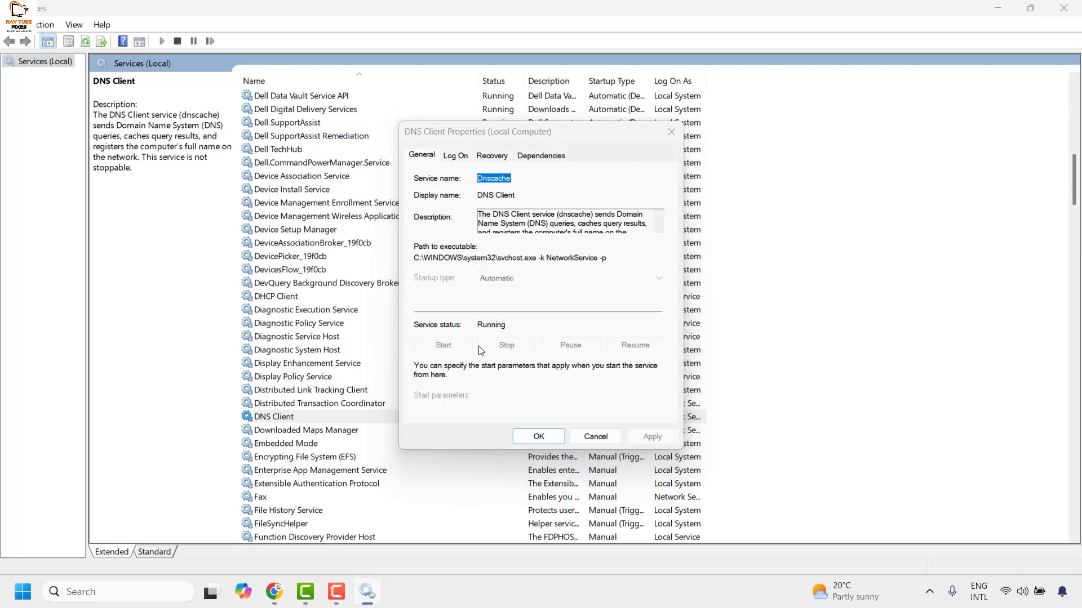
pyautogui.press('Return')
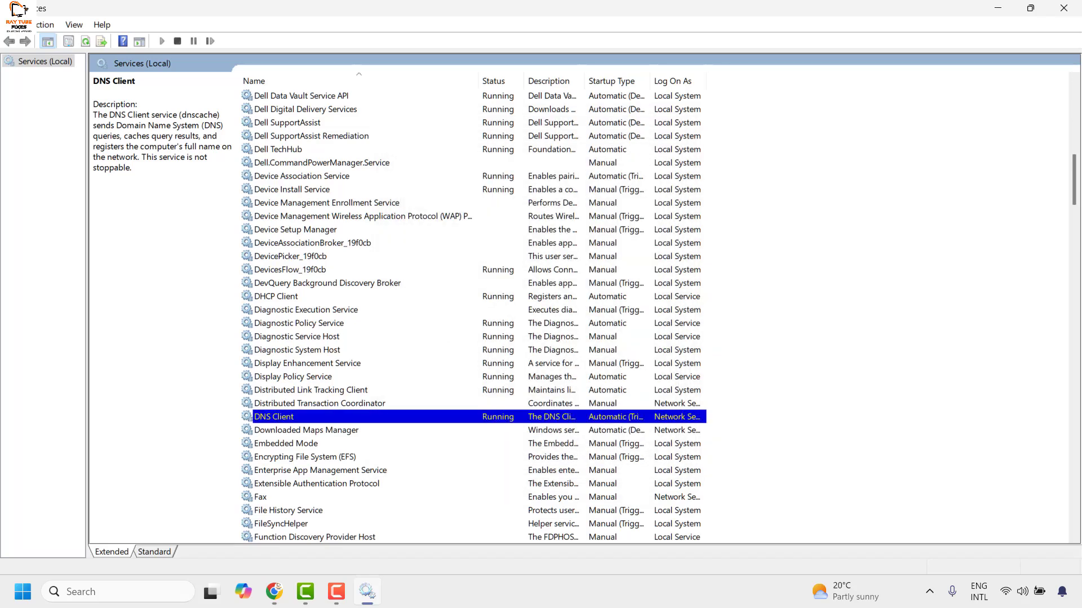
pyautogui.click(311, 447)
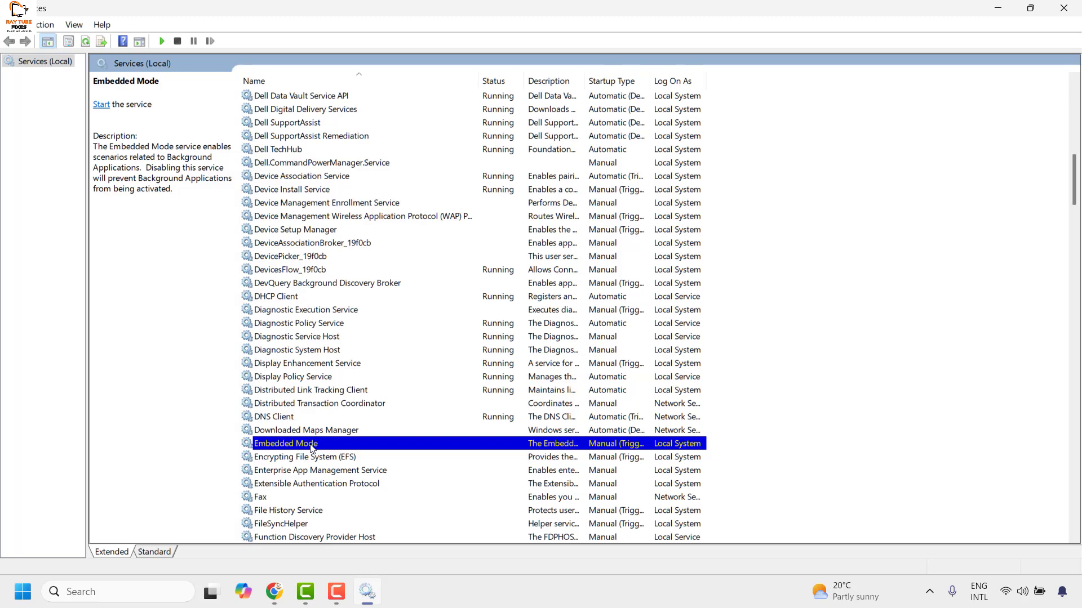
# Set Function Discovery Provider Host to Automatic startup and start the service
pyautogui.press('pagedown')
pyautogui.scroll(-3, 387, 474)
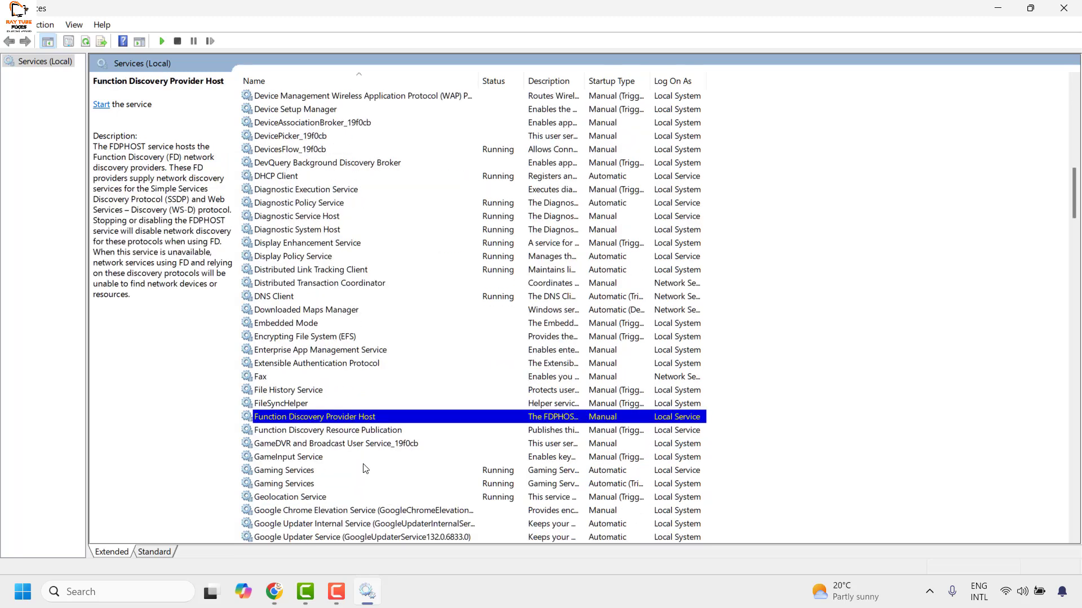
pyautogui.rightClick(307, 418)
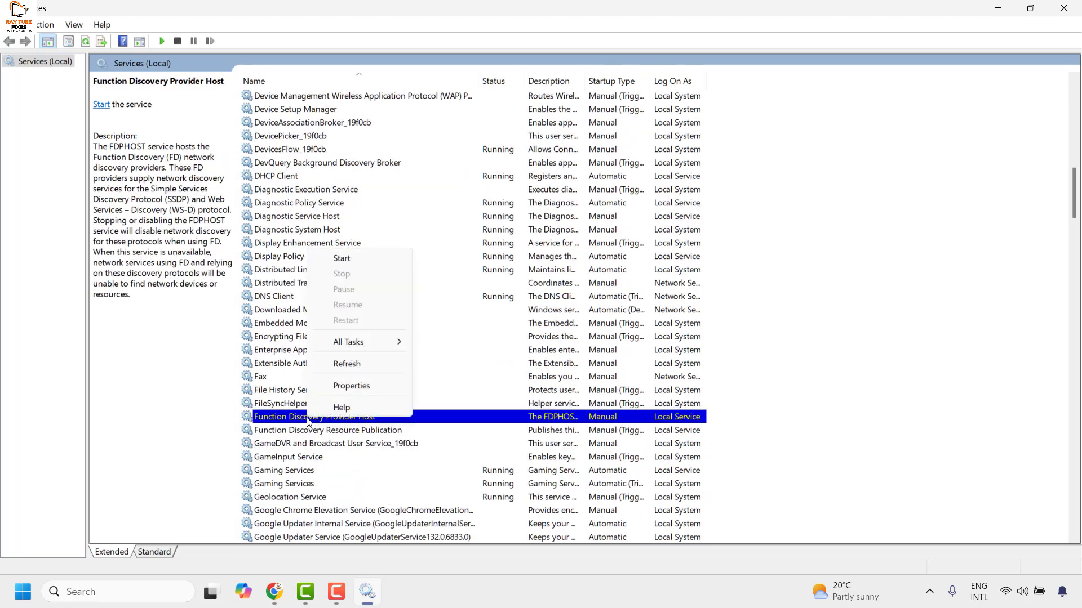
pyautogui.click(350, 388)
pyautogui.click(532, 277)
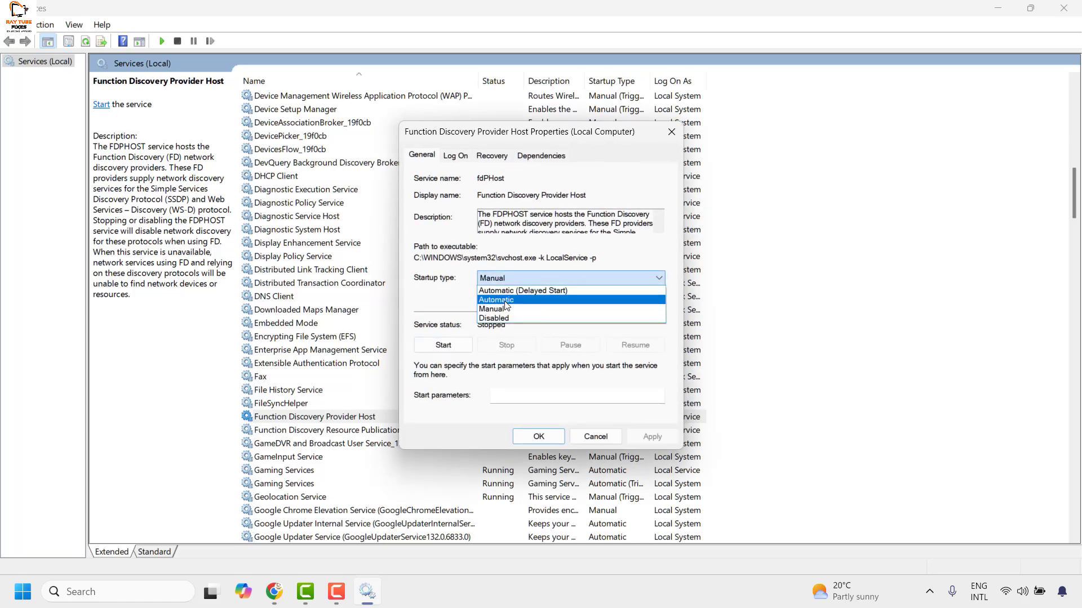
pyautogui.click(505, 300)
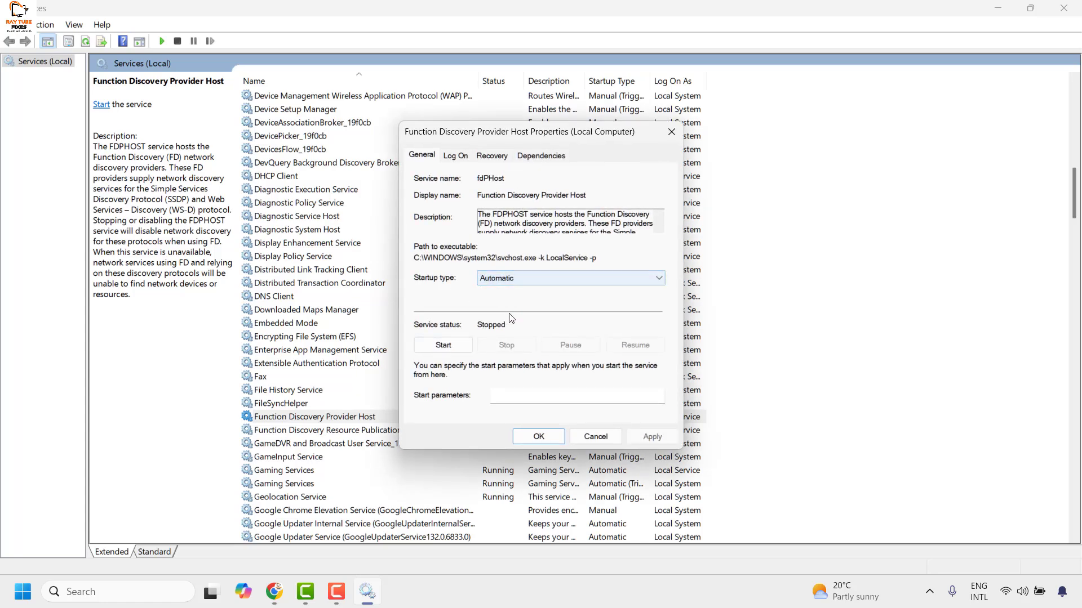
pyautogui.click(444, 345)
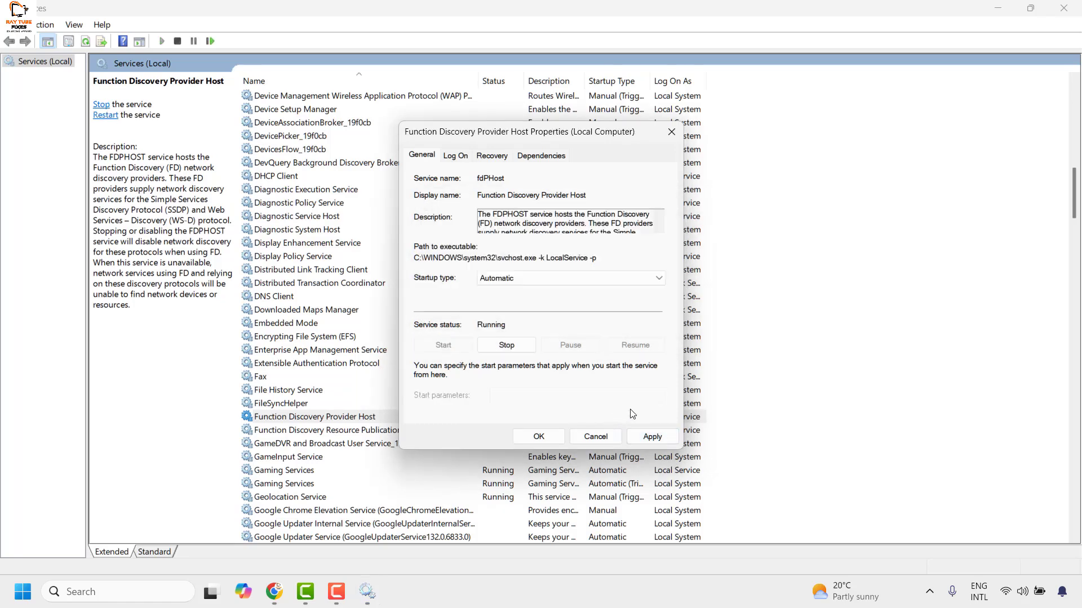
pyautogui.press('Escape')
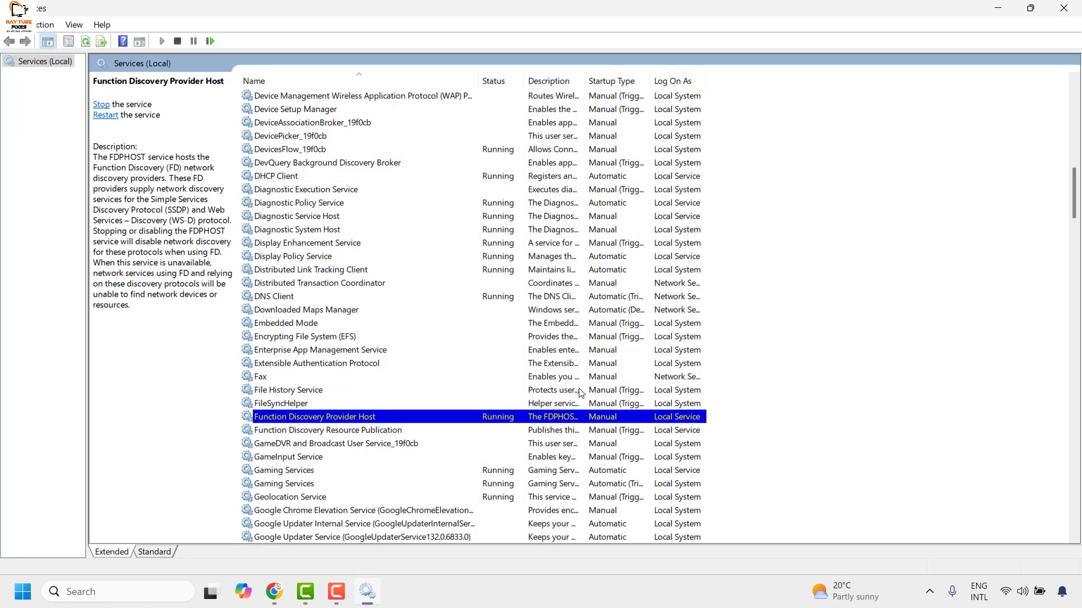
# Switch SSDP Discovery from Manual to Automatic startup and close Services
pyautogui.click(290, 460)
pyautogui.write('ssdp')
pyautogui.rightClick(286, 365)
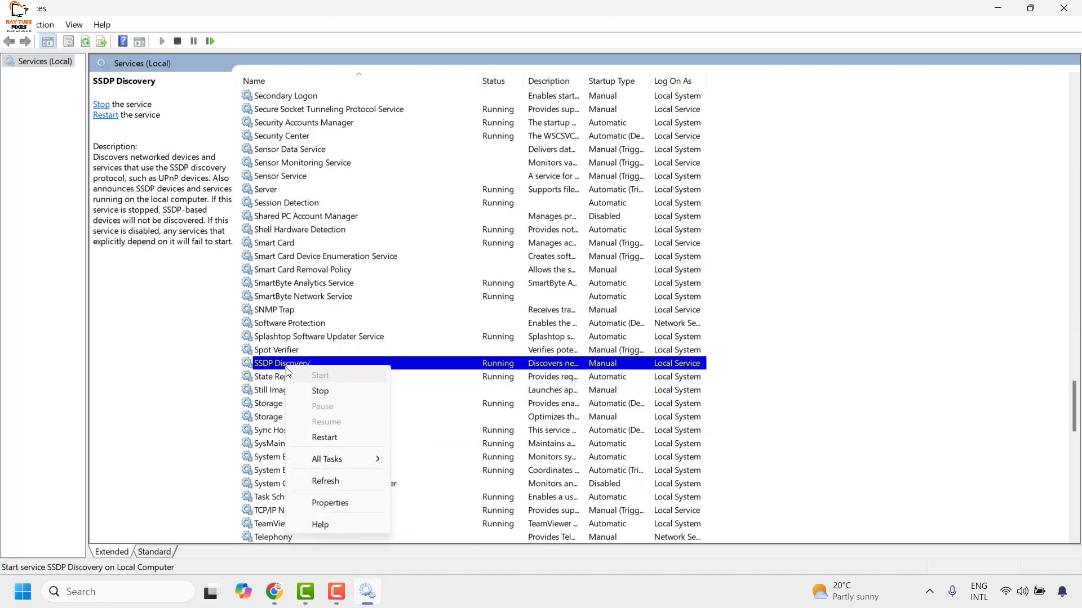
pyautogui.click(344, 503)
pyautogui.click(491, 278)
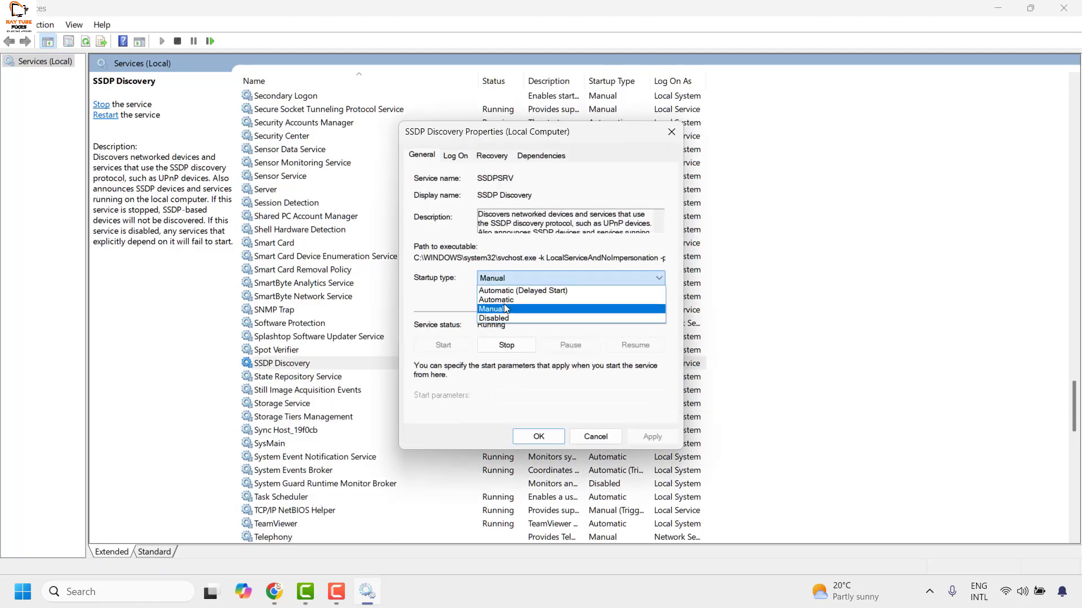
pyautogui.click(504, 303)
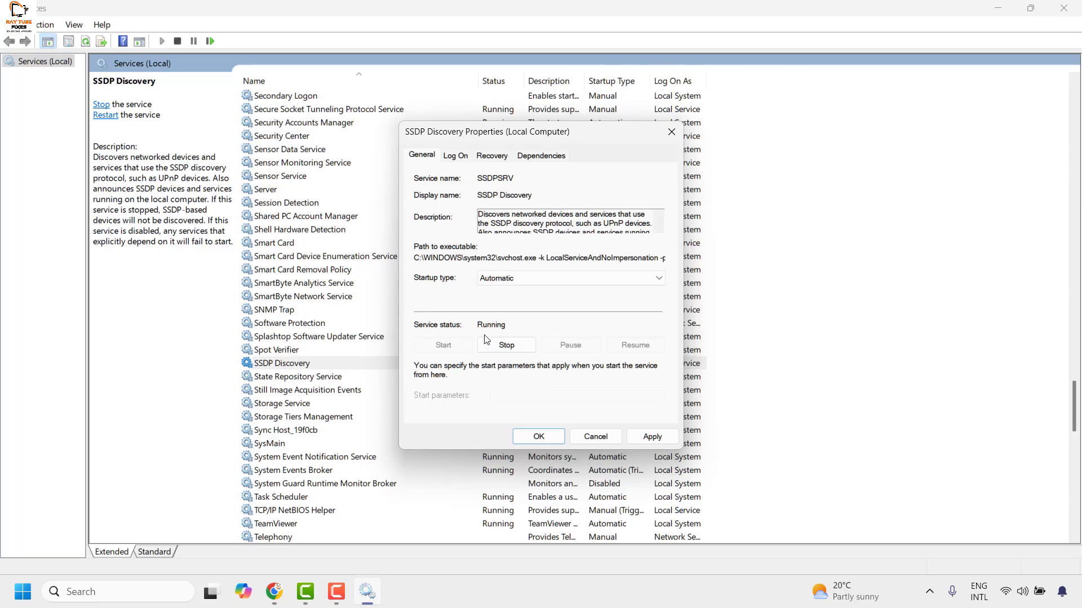
pyautogui.press('Escape')
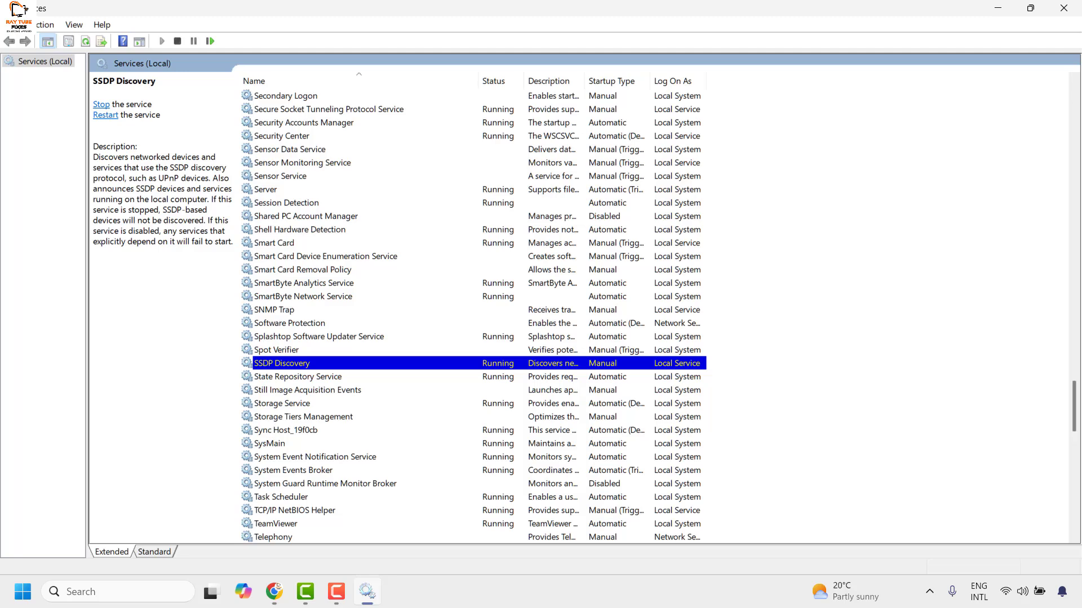
pyautogui.click(1063, 8)
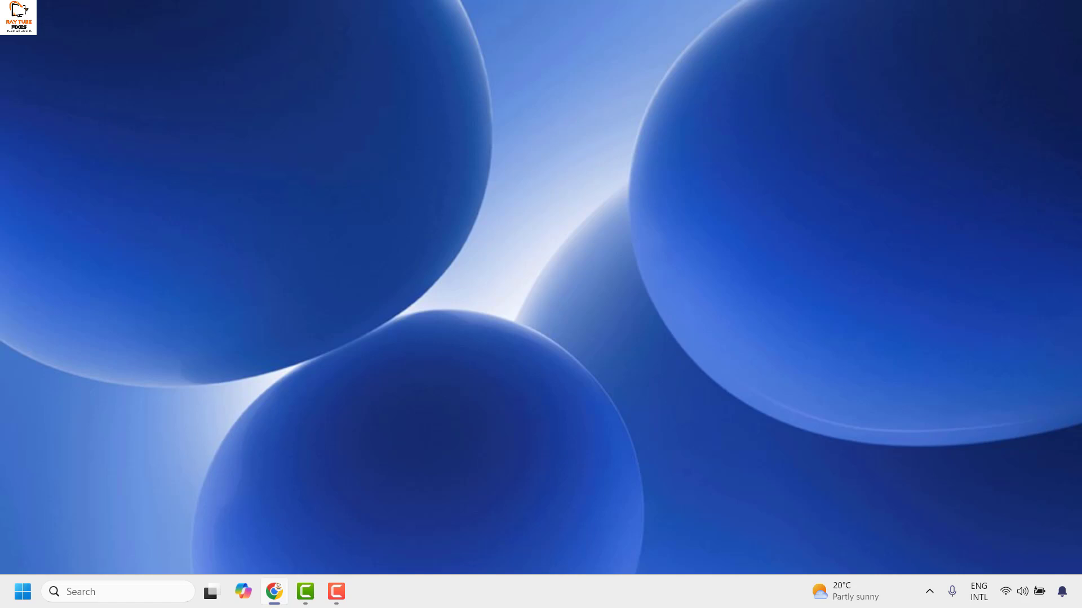
# Open Network Connections with ncpa.cpl and bring up the Wi-Fi connection's options
pyautogui.press('super+x')
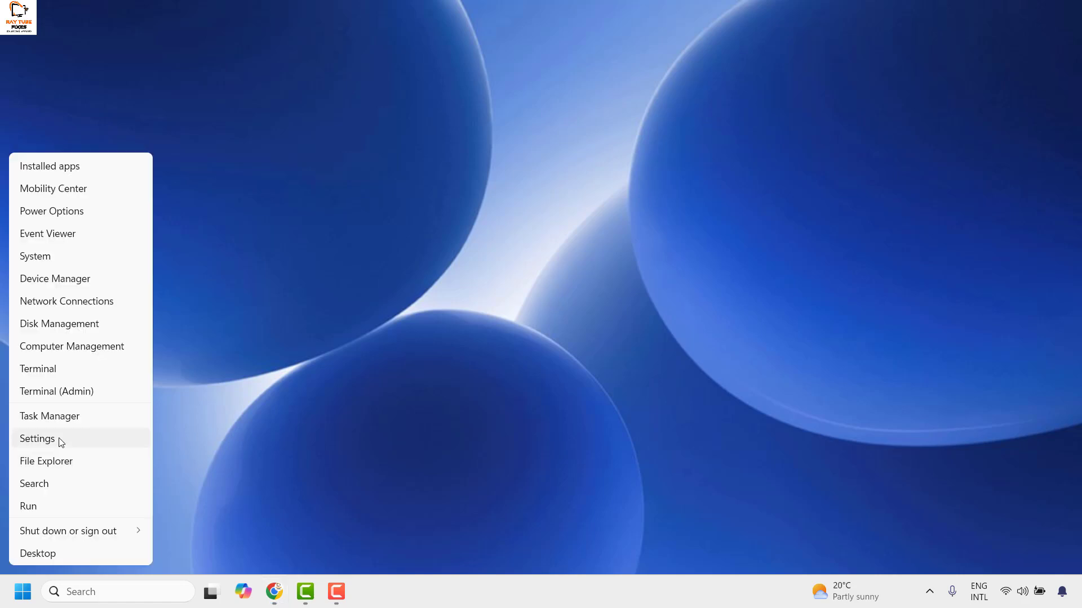
pyautogui.click(48, 507)
pyautogui.write('ncpa.cpl')
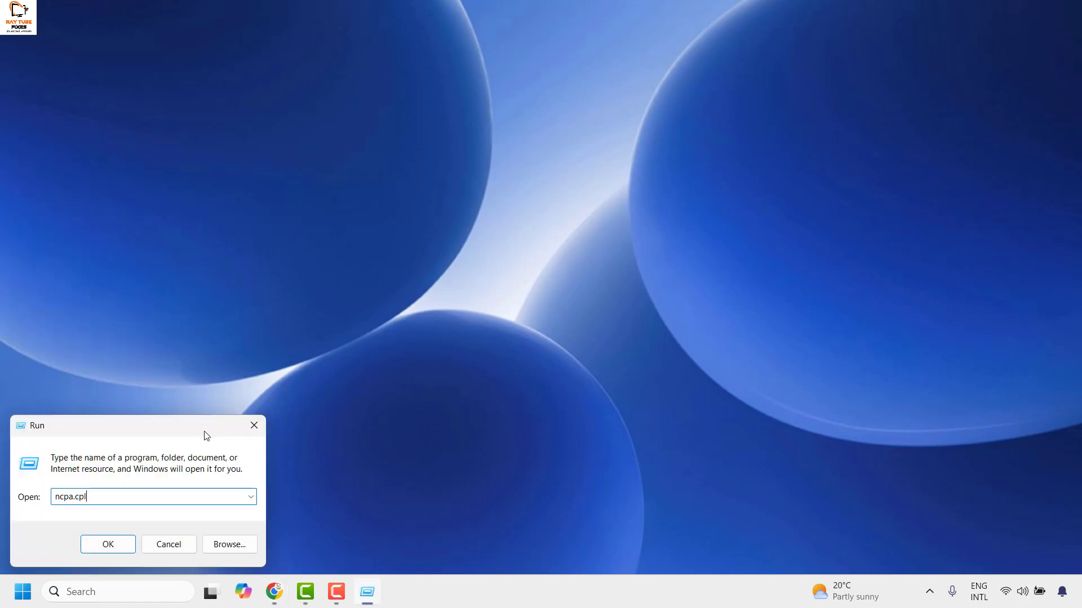
pyautogui.press('Return')
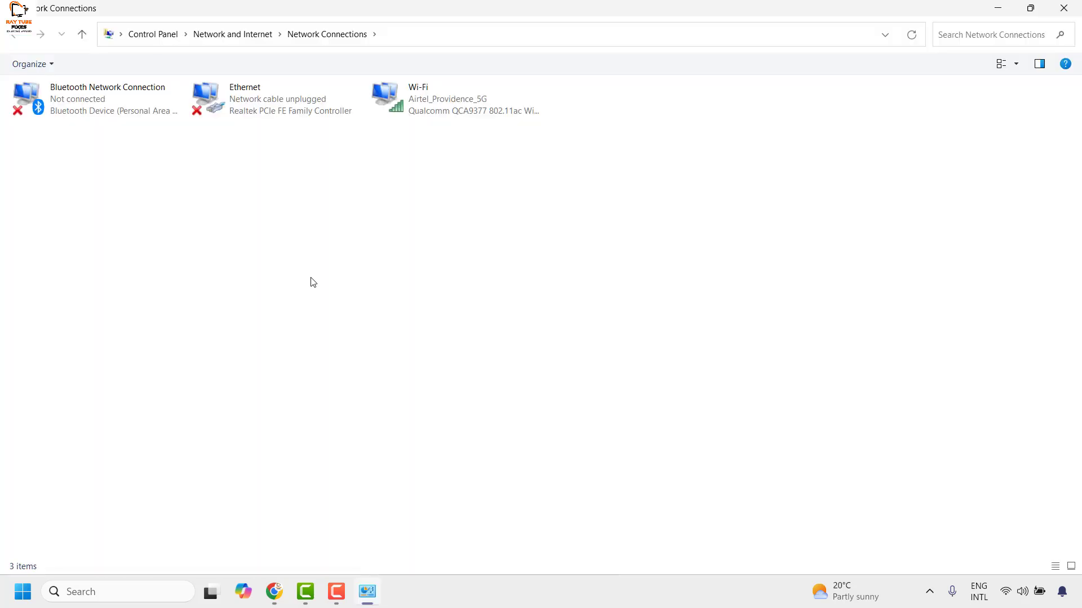
pyautogui.rightClick(415, 97)
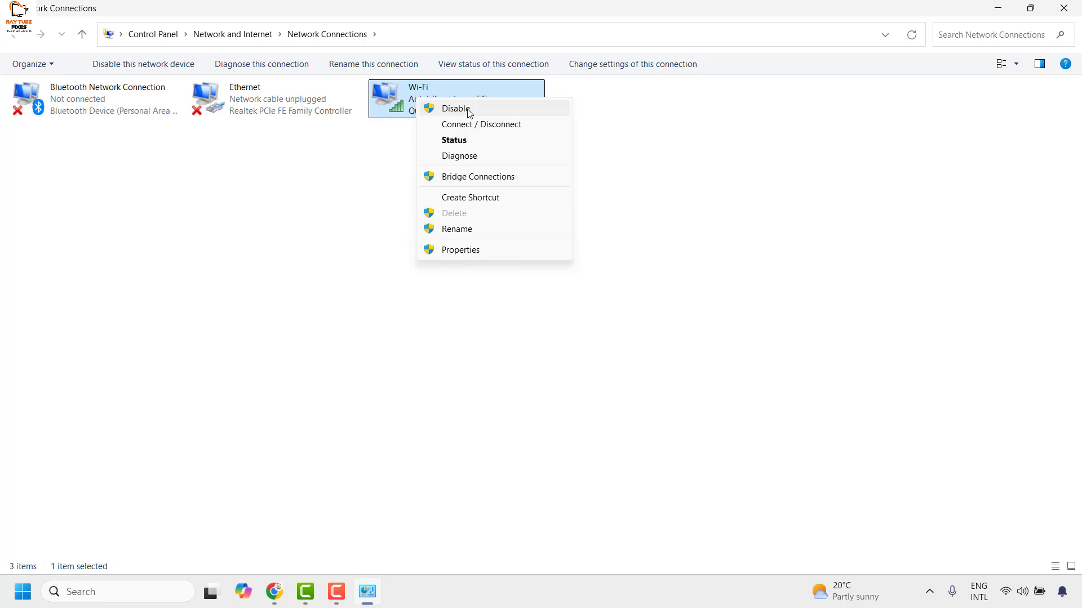
# Diagnose the Wi-Fi connection, view Get Help's recommendations full screen, then close it
pyautogui.click(686, 157)
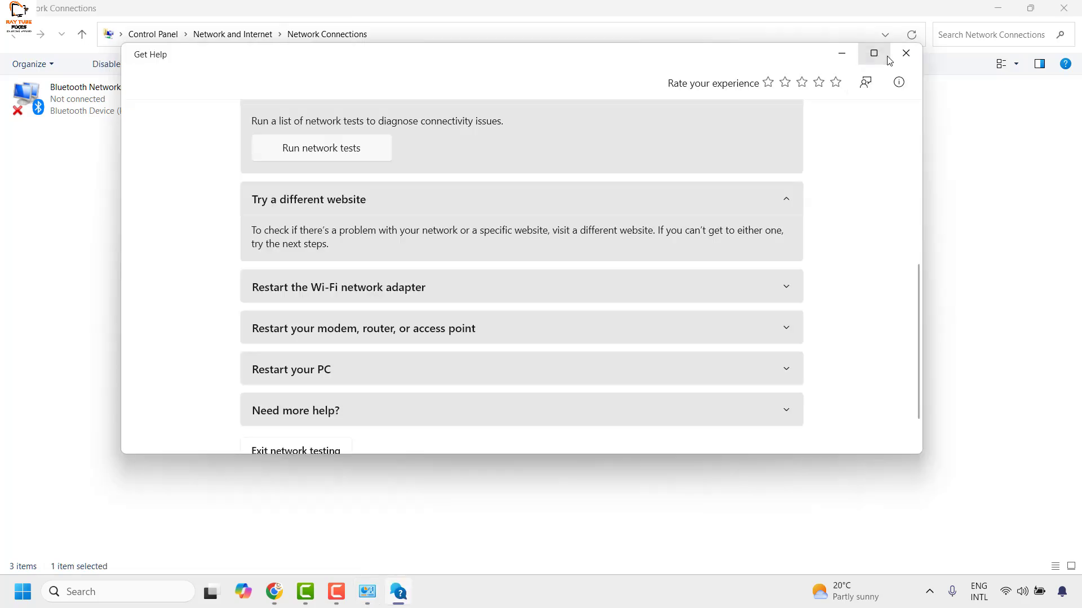
pyautogui.doubleClick(890, 55)
pyautogui.click(1065, 10)
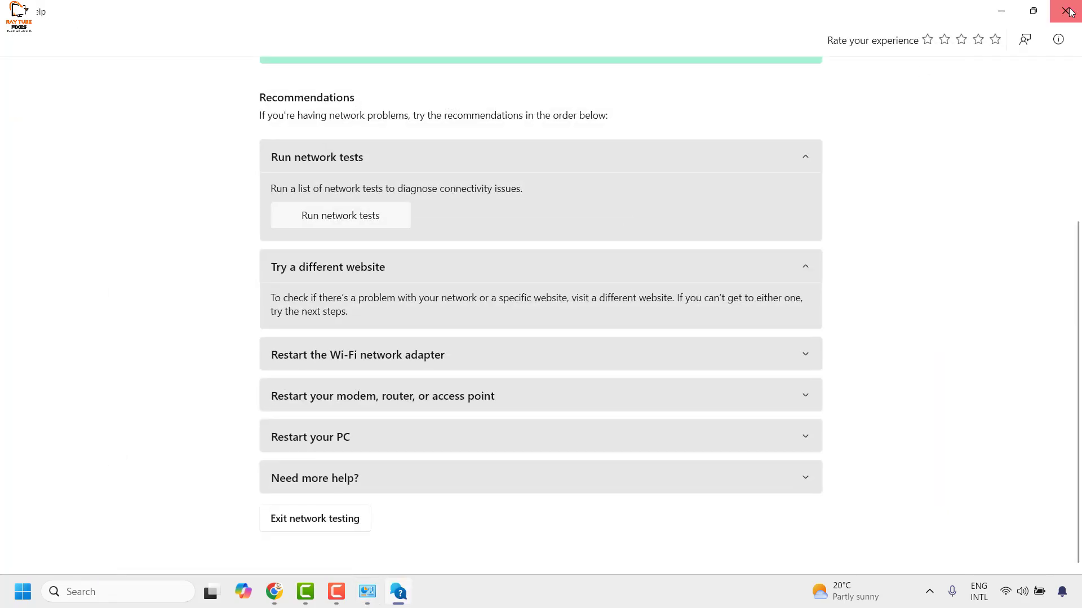